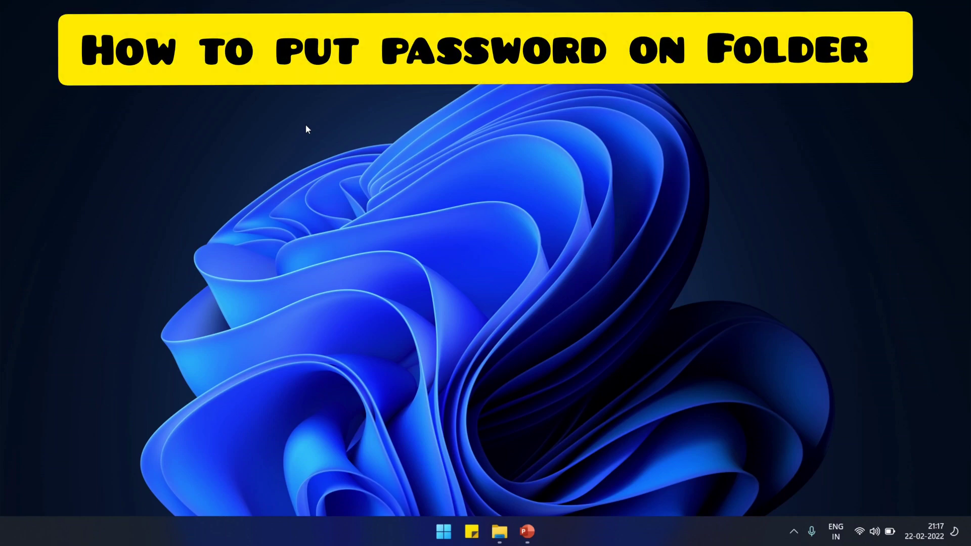
Search the Start menu for 'diskm' and launch Disk Management.
key(super)
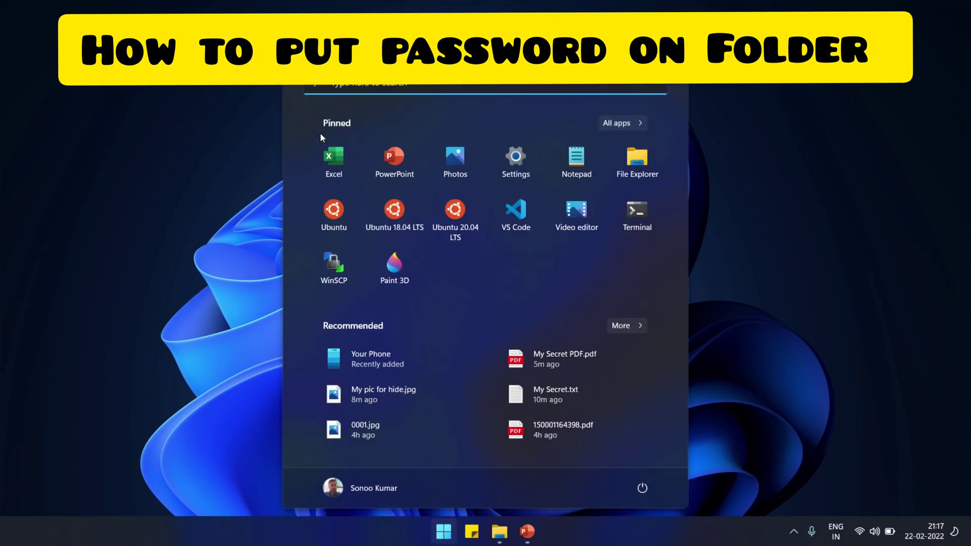
text(diskm)
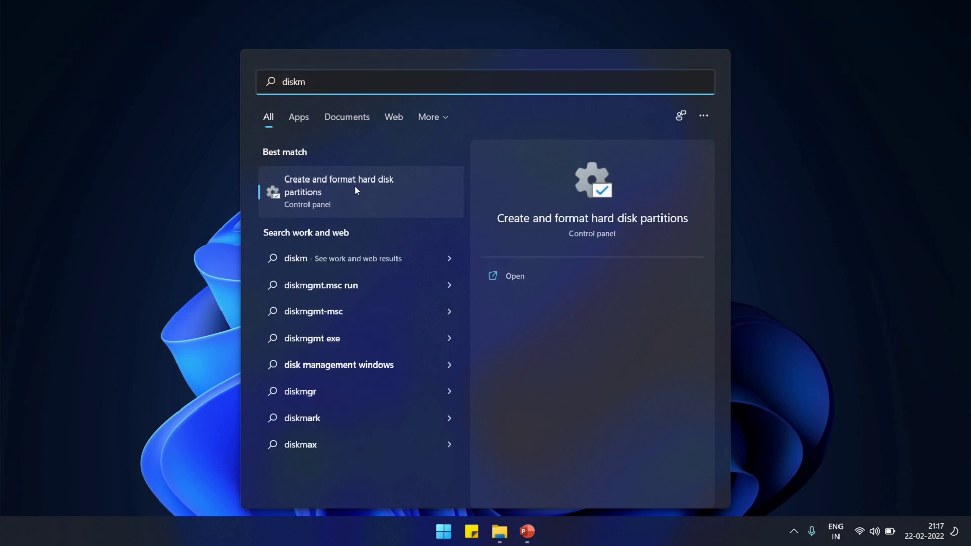
click(305, 196)
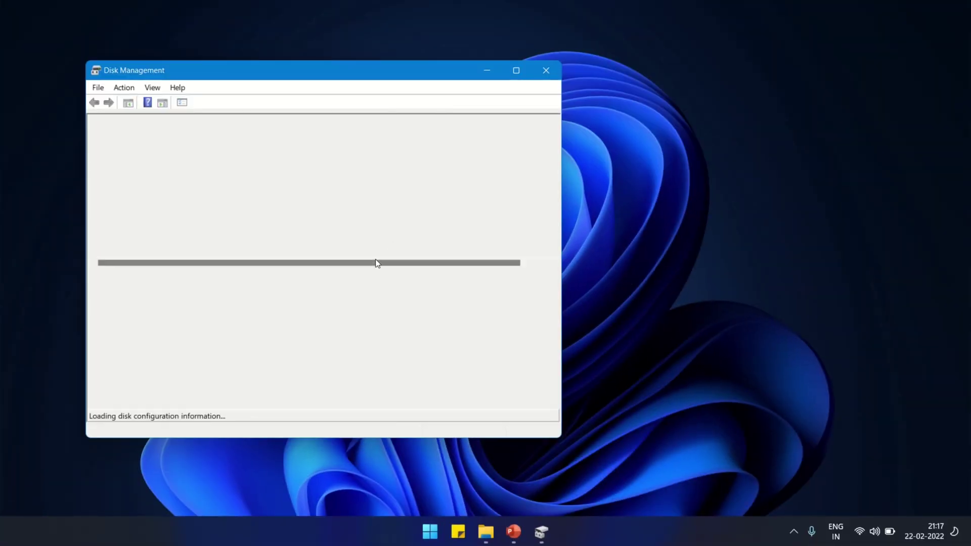
Maximize the Disk Management window, widen the Volume column and select Disk 0.
drag(158, 74, 225, 67)
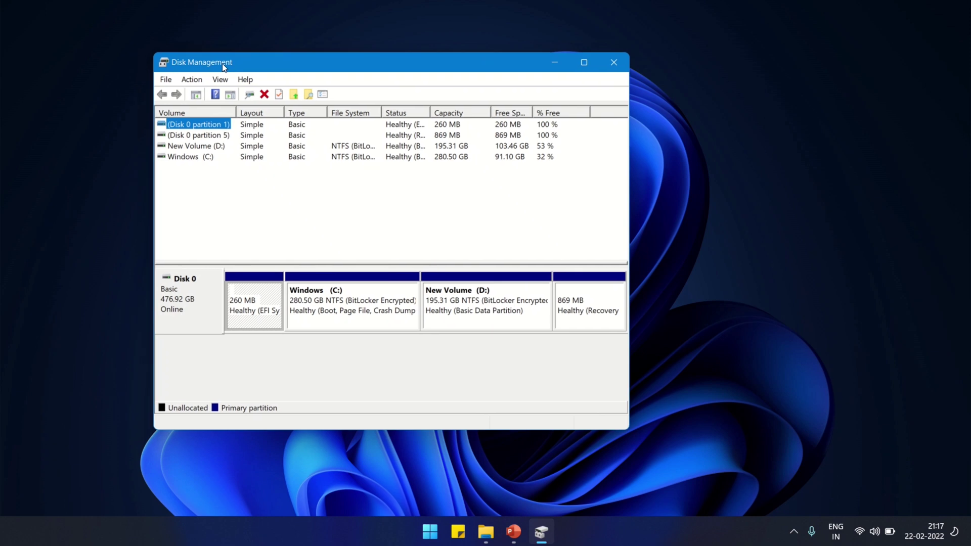
right_click(434, 535)
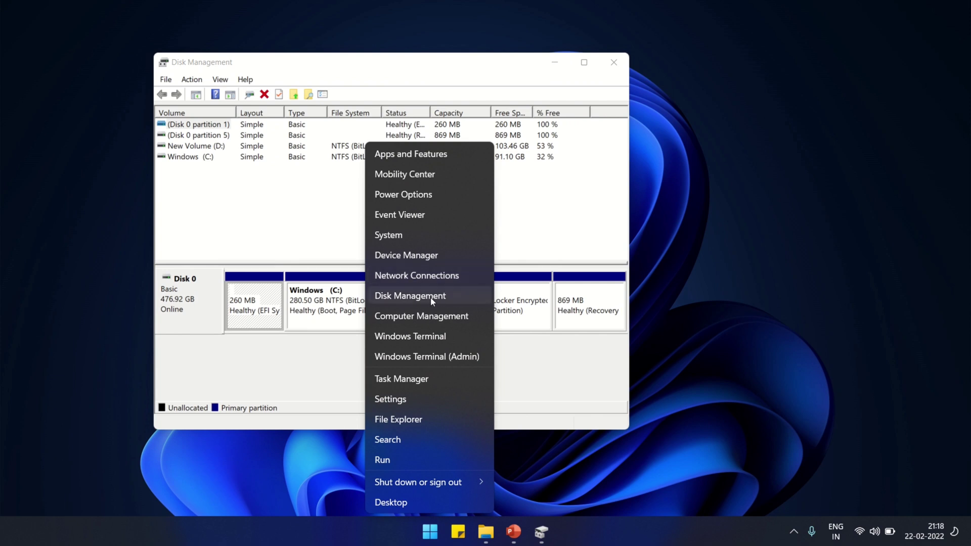
click(691, 269)
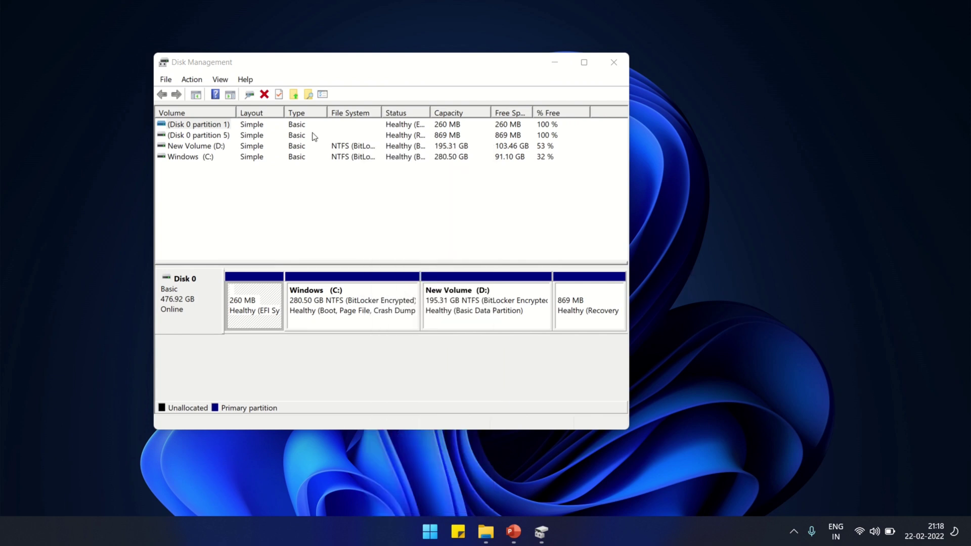
double_click(285, 64)
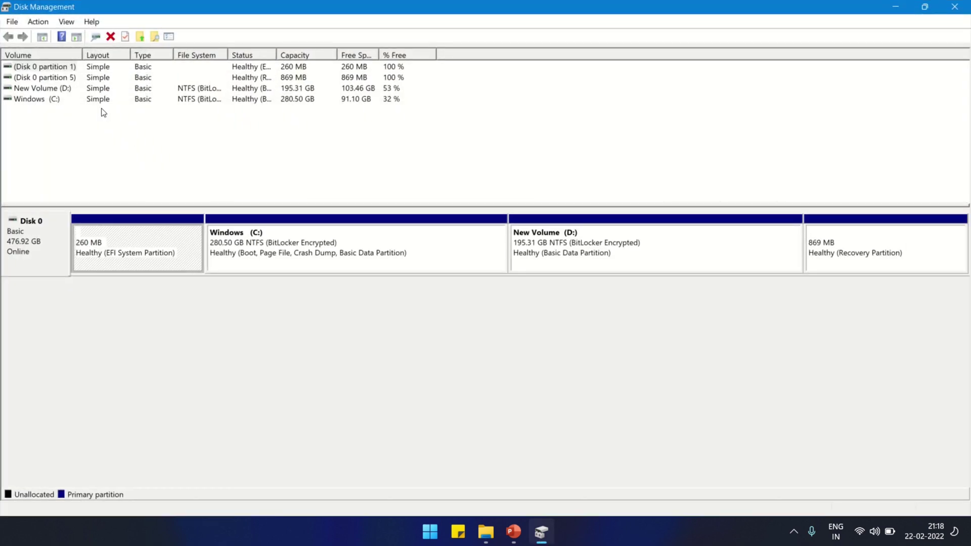
drag(82, 55, 103, 54)
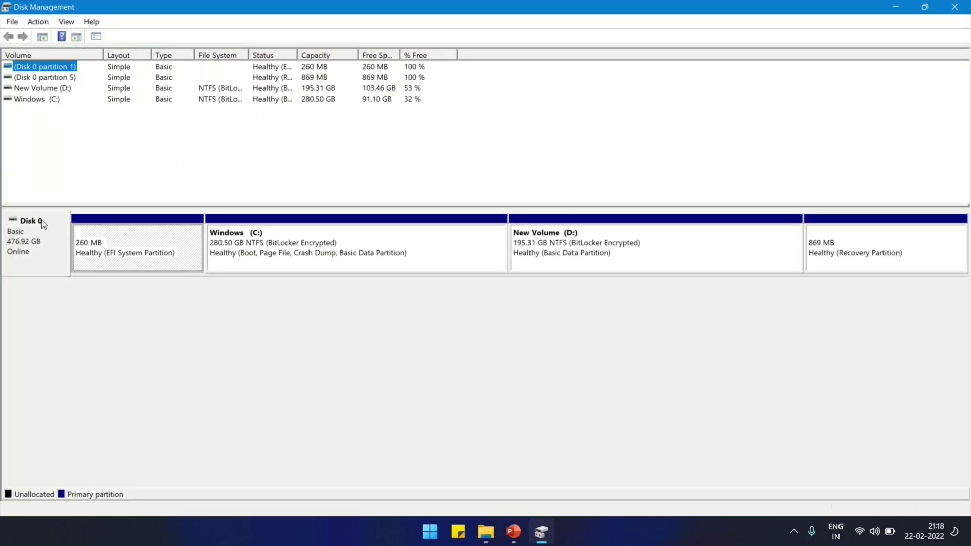
click(40, 244)
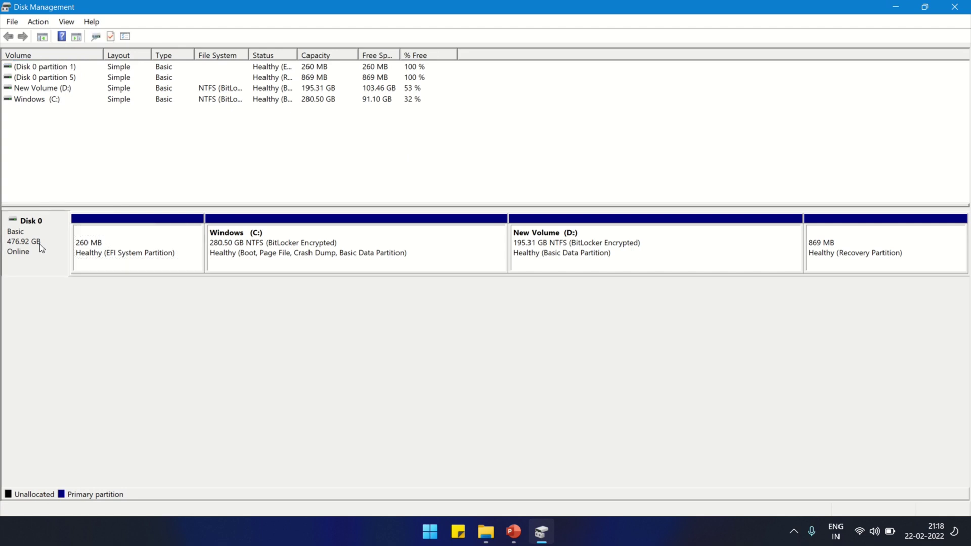
Start Action > Create VHD, saving the file as 'Folder Lock demo' in D:\Vhd test.
click(38, 21)
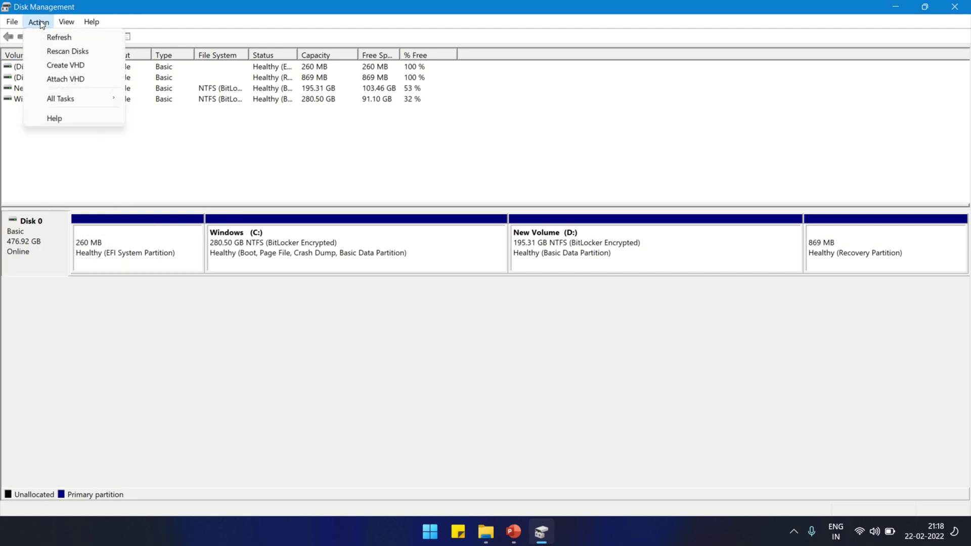
click(95, 66)
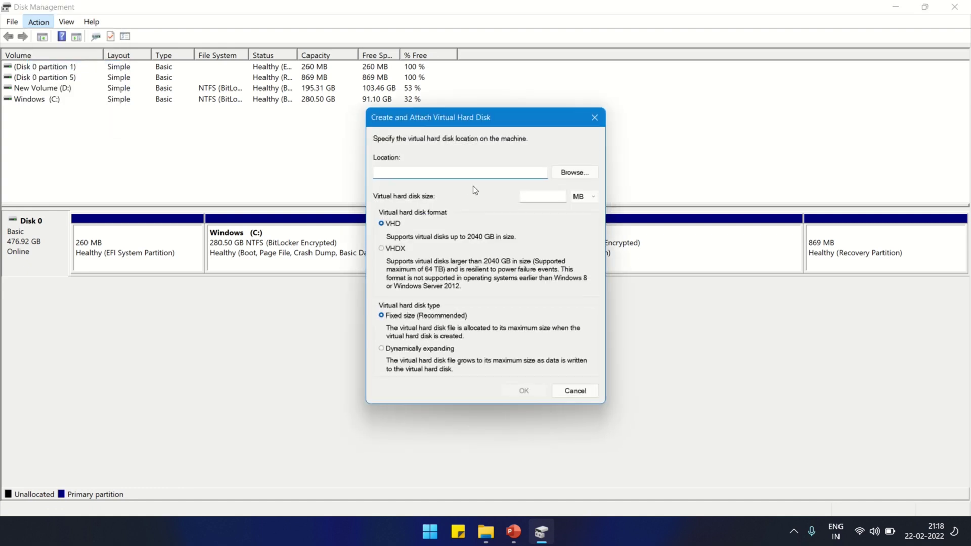
click(573, 174)
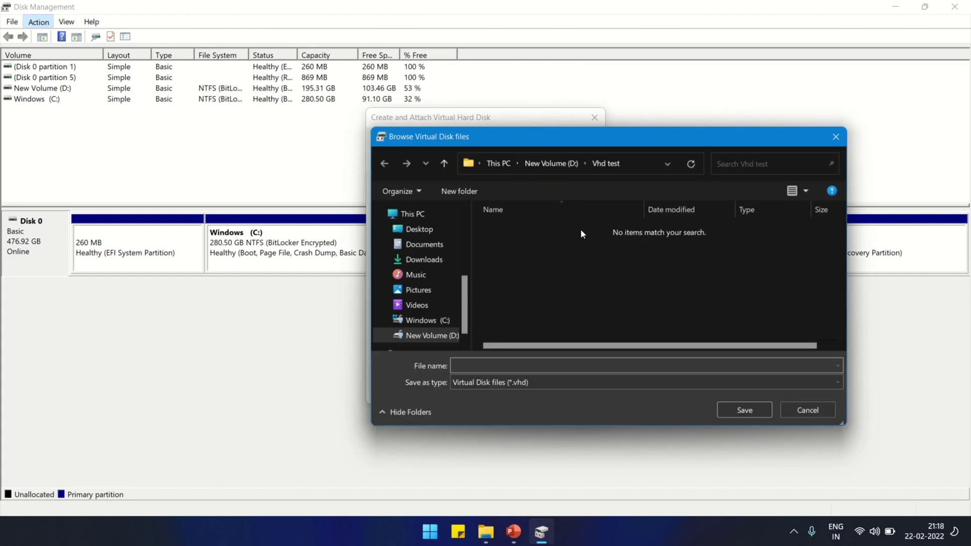
click(548, 165)
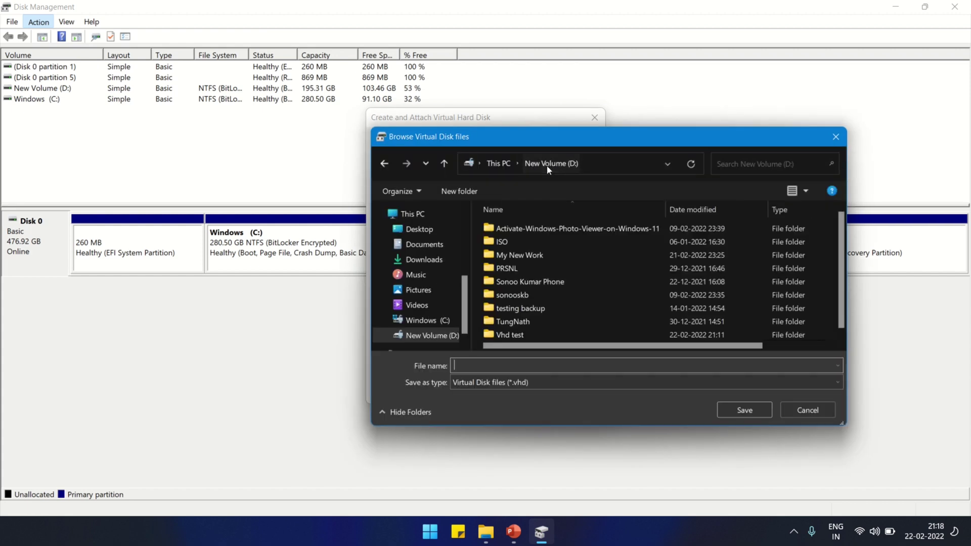
double_click(522, 335)
click(479, 367)
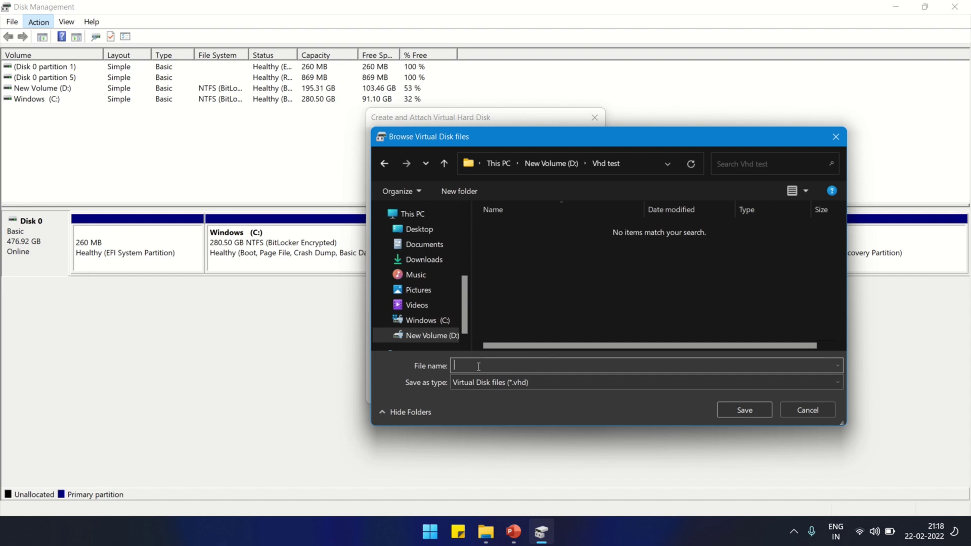
text(Folder Lock demo)
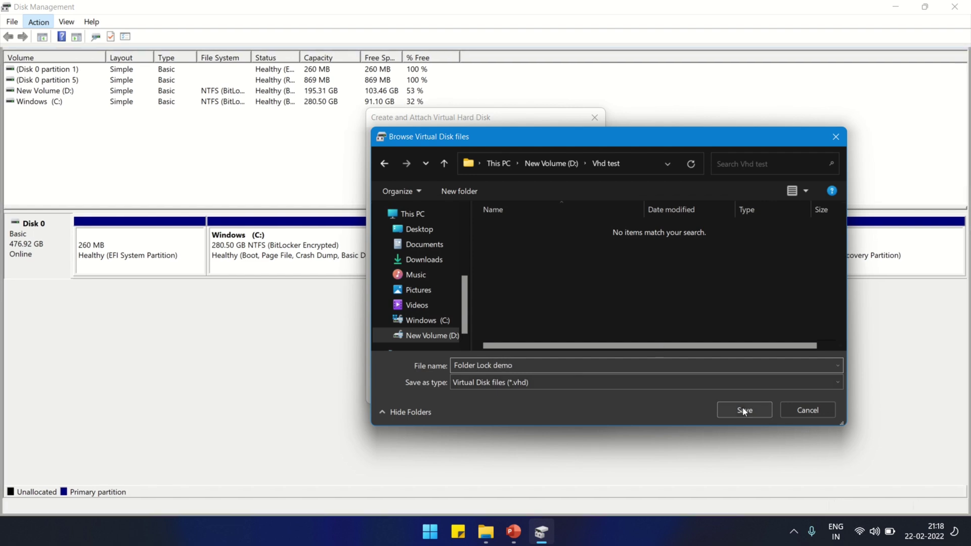
Create and attach Folder Lock demo.vhd with a 2 GB size.
click(742, 408)
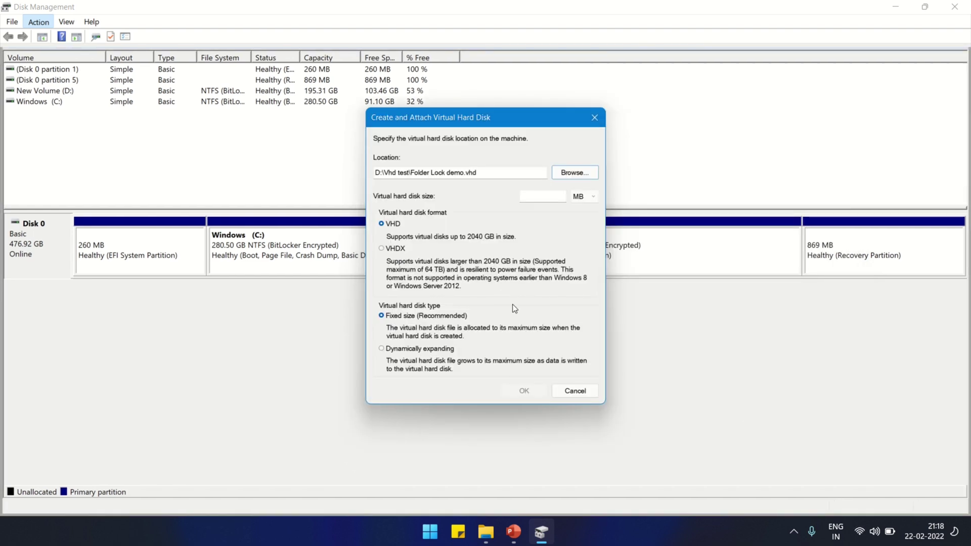
click(587, 198)
click(557, 199)
text(2)
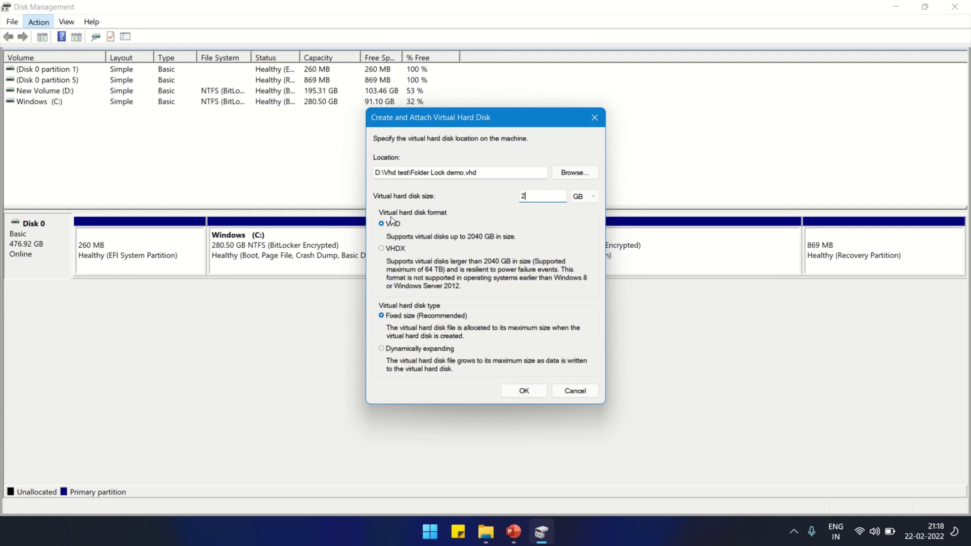
click(528, 389)
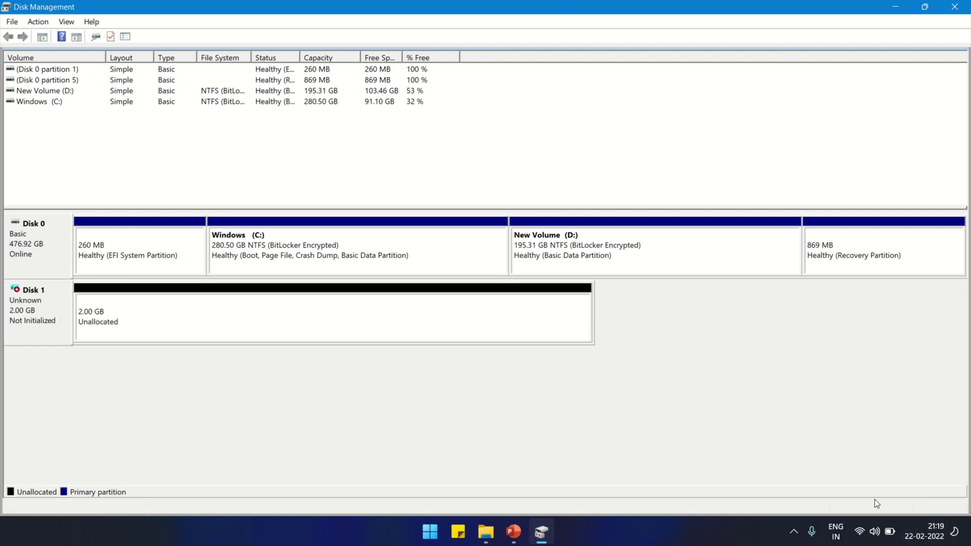
Initialize the new Disk 1 with the GPT partition style.
click(144, 312)
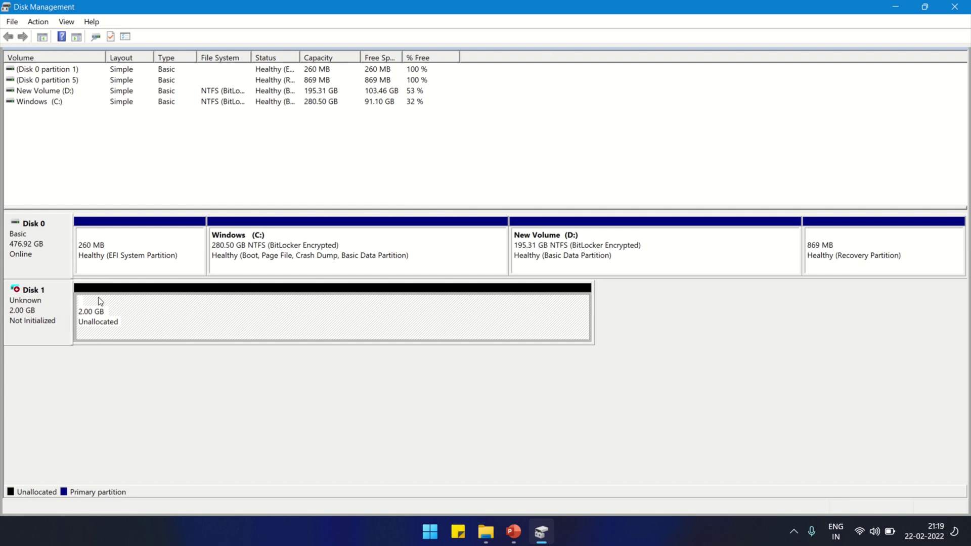
right_click(43, 305)
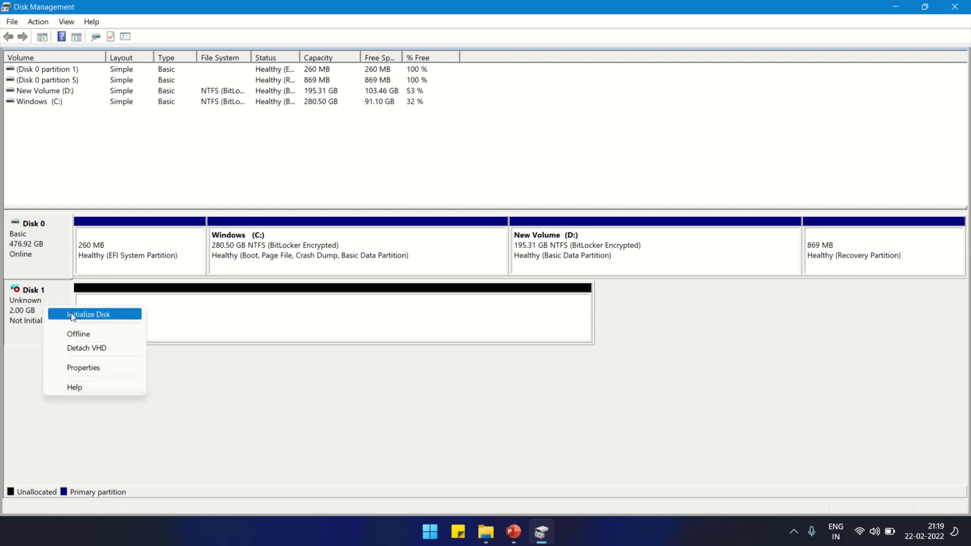
click(84, 316)
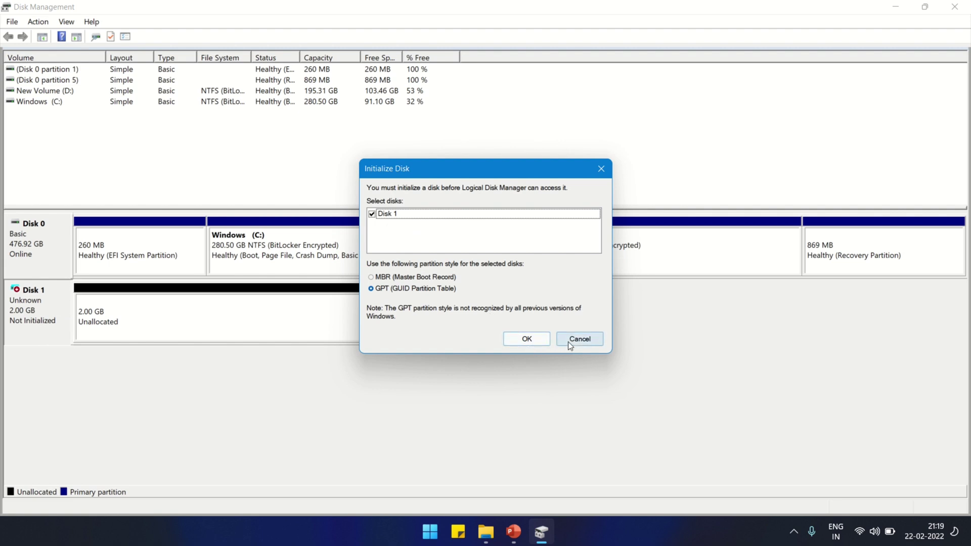
click(540, 340)
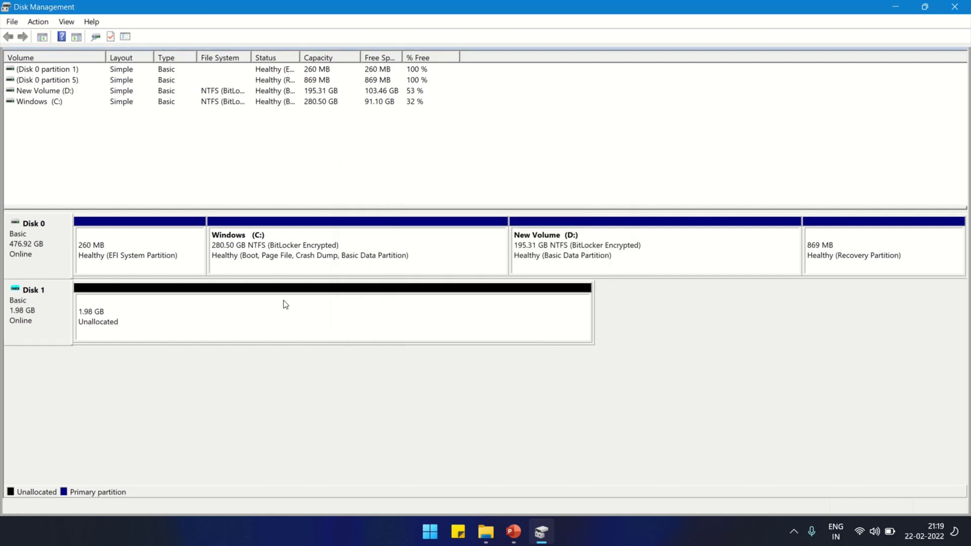
Create a 2030 MB NTFS simple volume on Disk 1's unallocated space, getting drive E:.
click(136, 322)
right_click(135, 322)
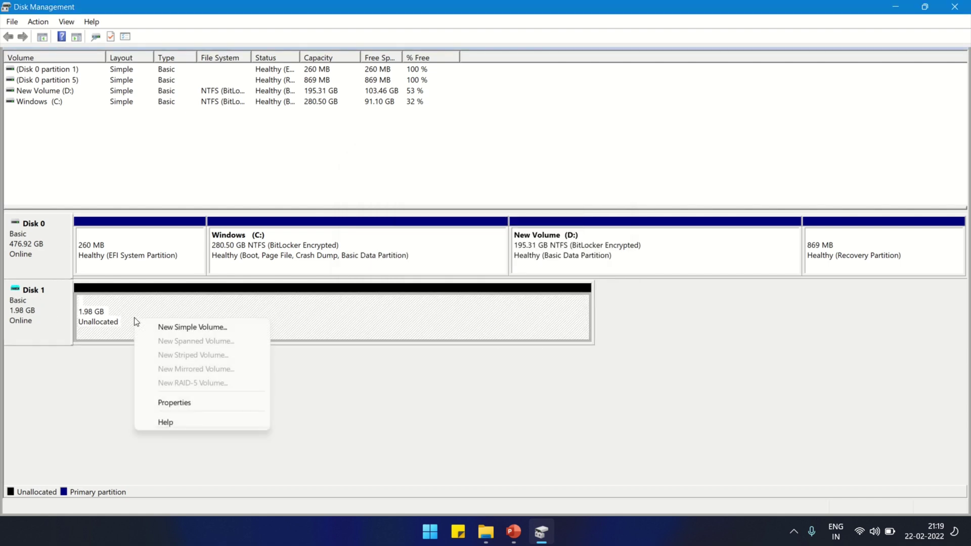
click(161, 328)
click(250, 299)
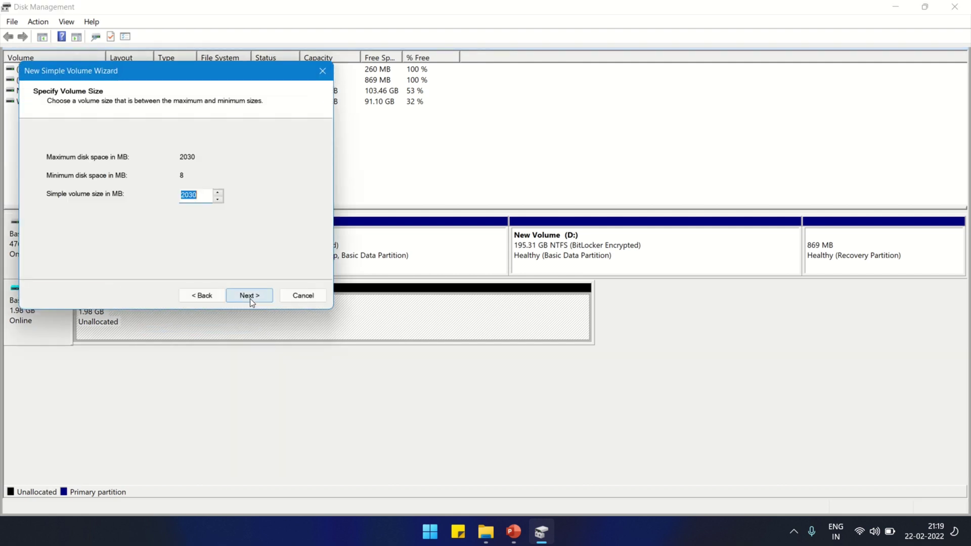
click(250, 299)
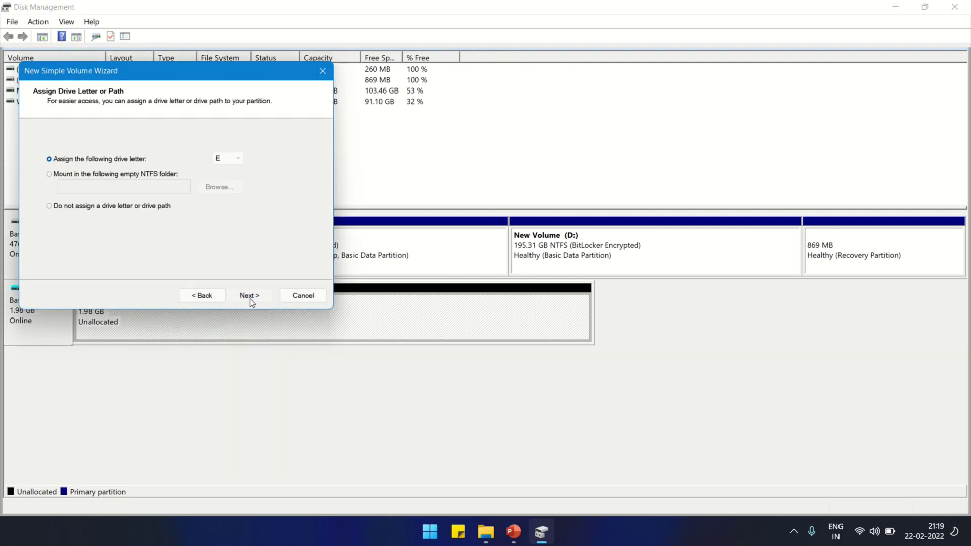
click(250, 299)
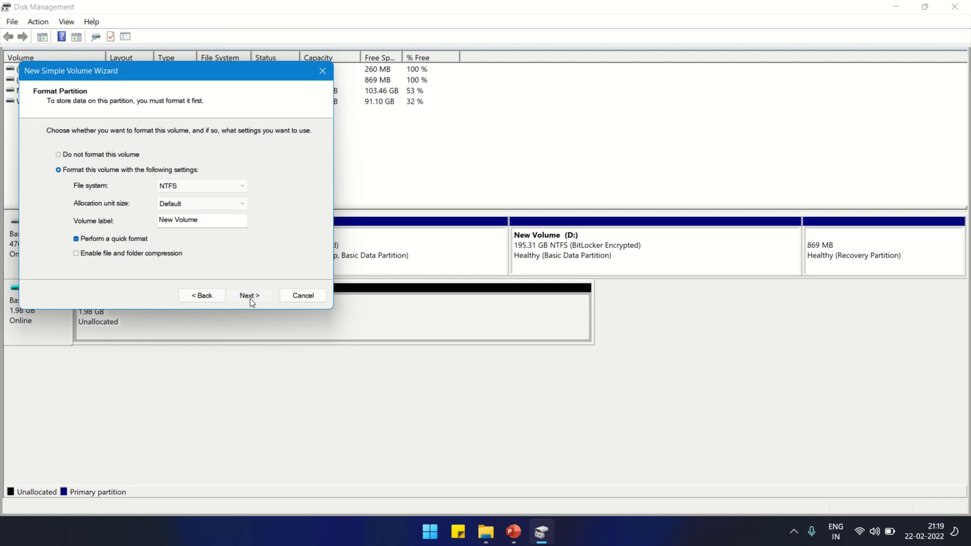
click(250, 296)
click(250, 295)
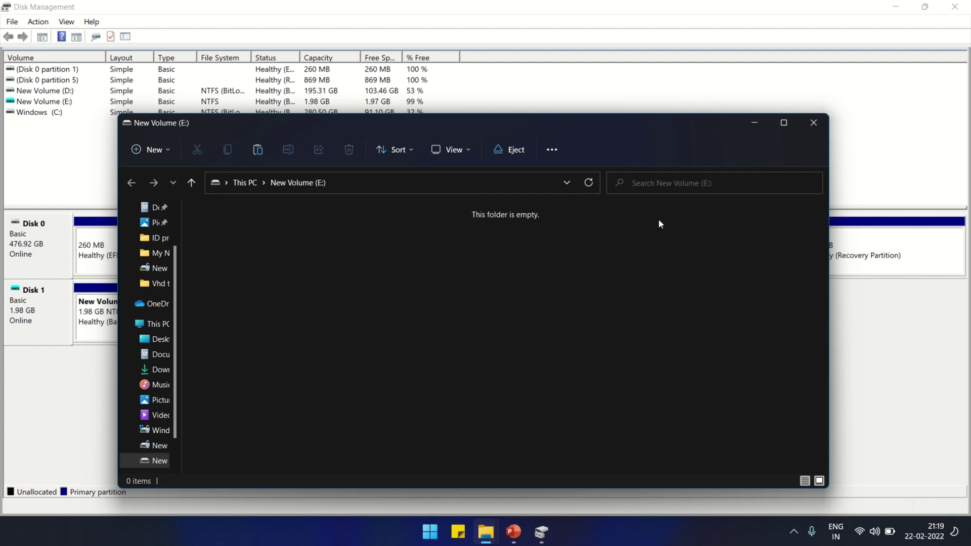
Move the This PC window aside to view Disk 1's partition, then open New Volume (E:).
click(242, 184)
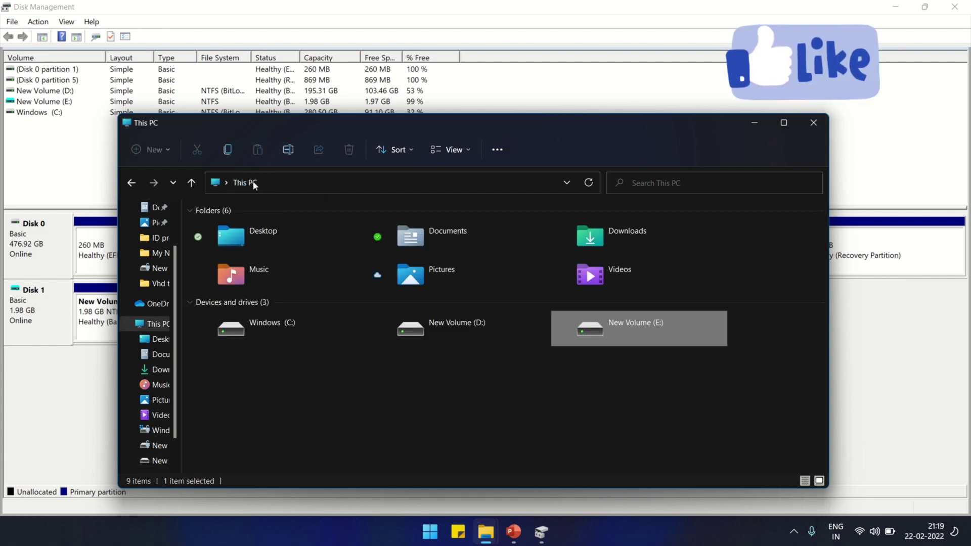
click(623, 396)
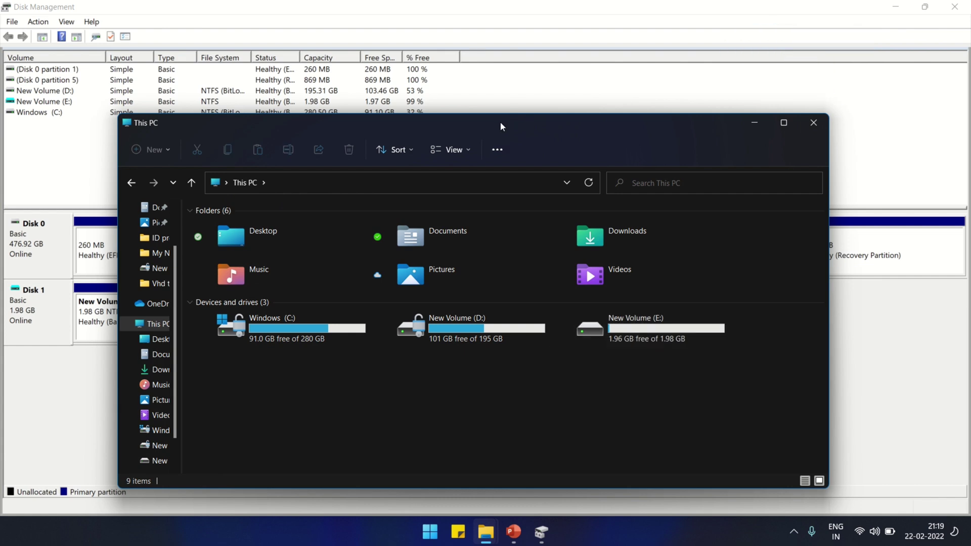
drag(501, 126, 640, 129)
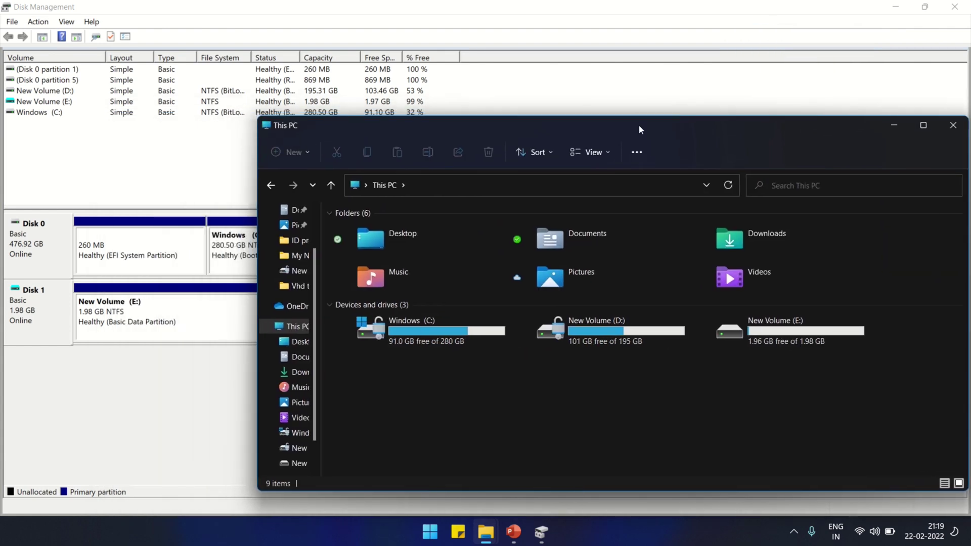
click(144, 315)
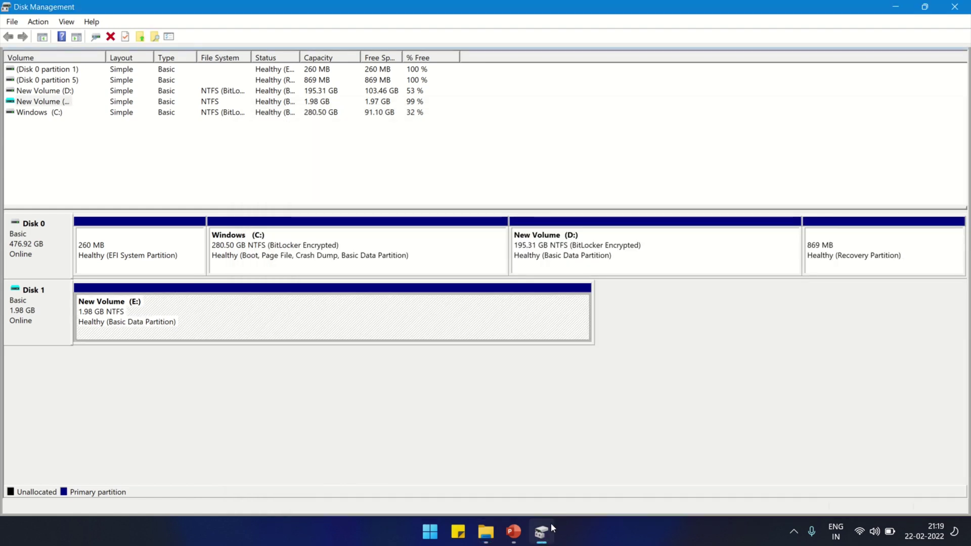
mouse_move(486, 531)
click(563, 455)
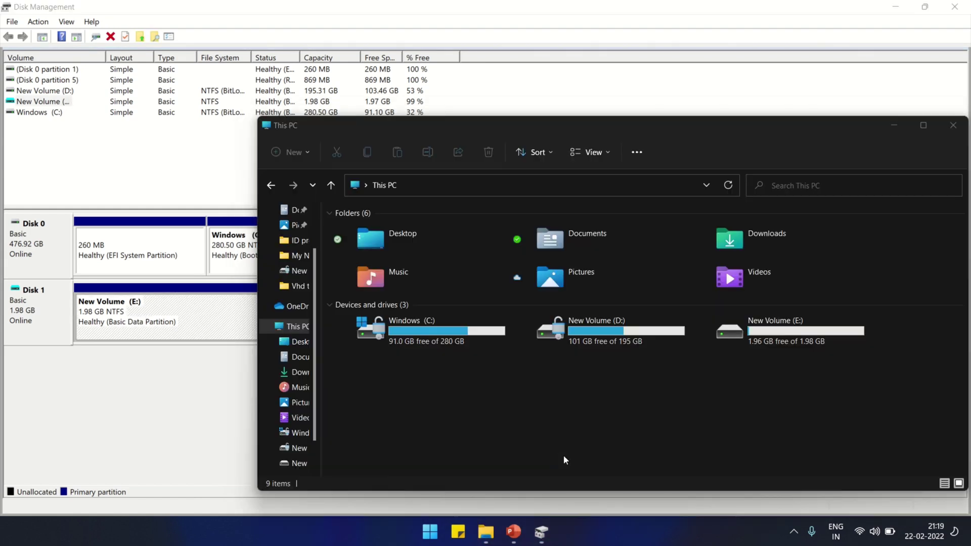
click(757, 344)
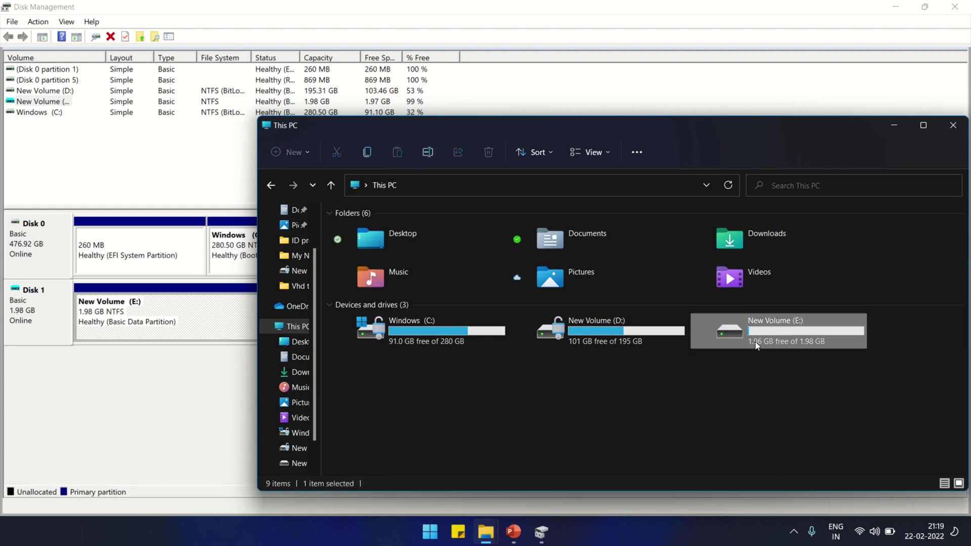
double_click(760, 328)
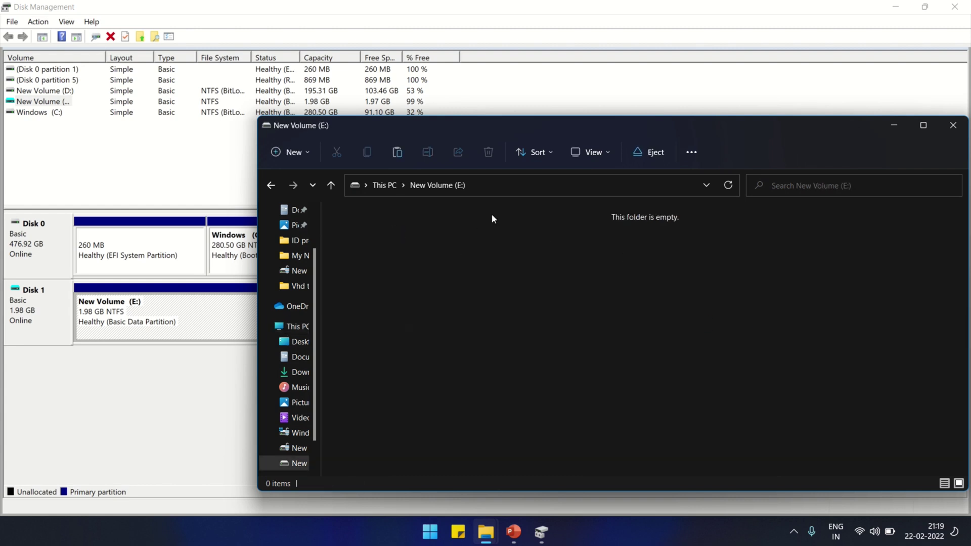
Copy My pic for hide.jpg, My Secret PDF.pdf and My Secret.txt from D:\Vhd test.
click(271, 186)
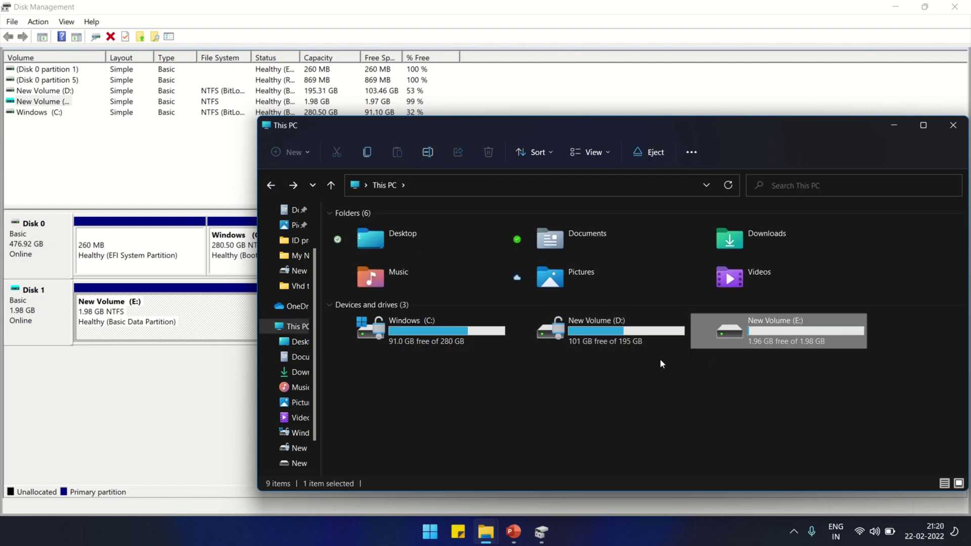
double_click(624, 343)
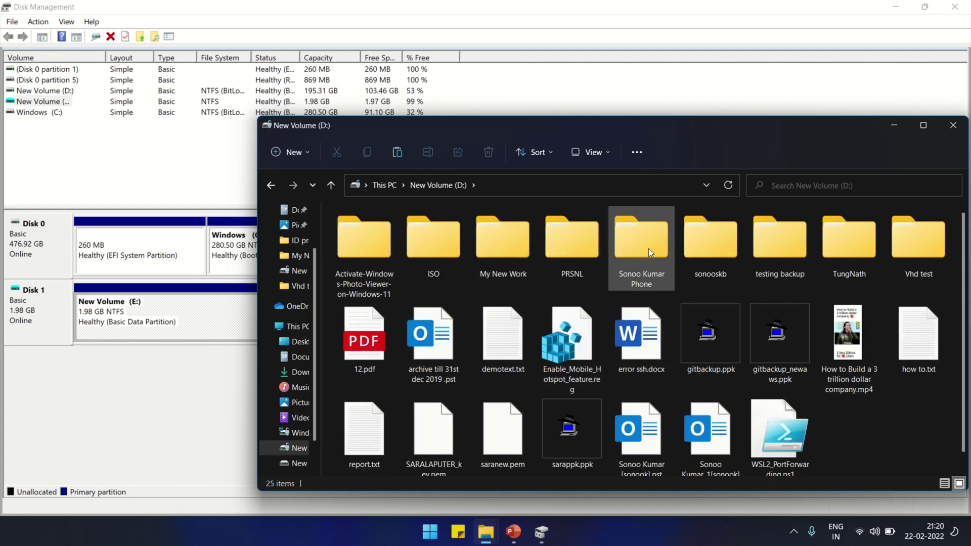
double_click(906, 253)
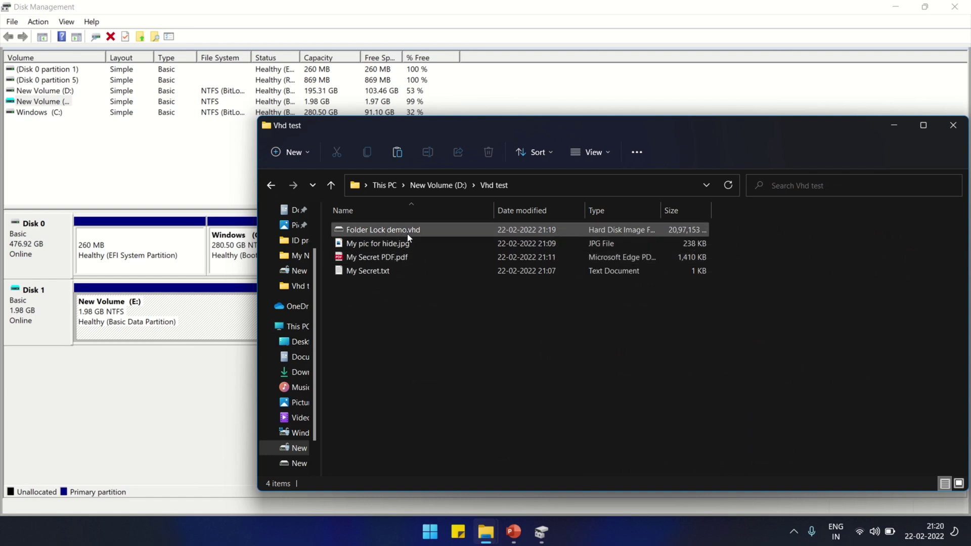
click(396, 244)
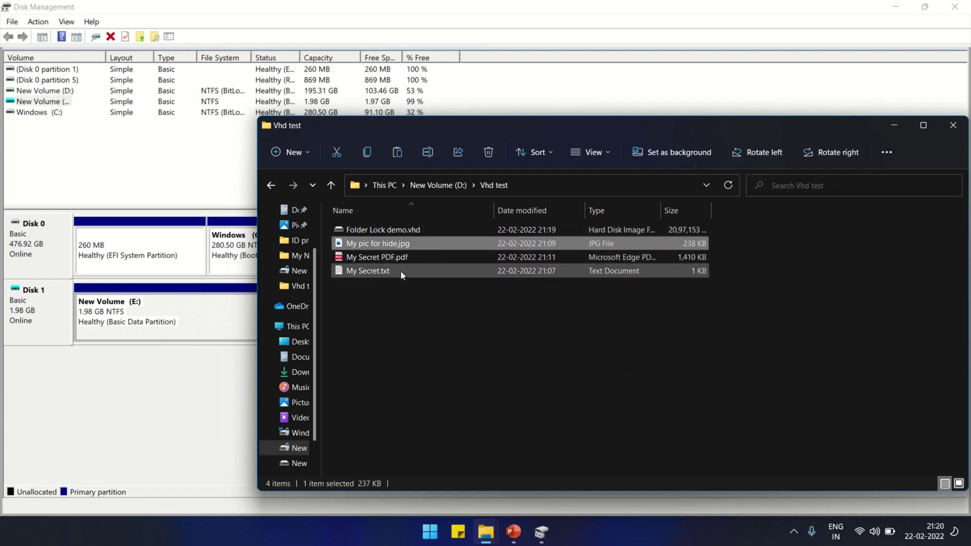
ctrl+click(390, 258)
ctrl+click(390, 272)
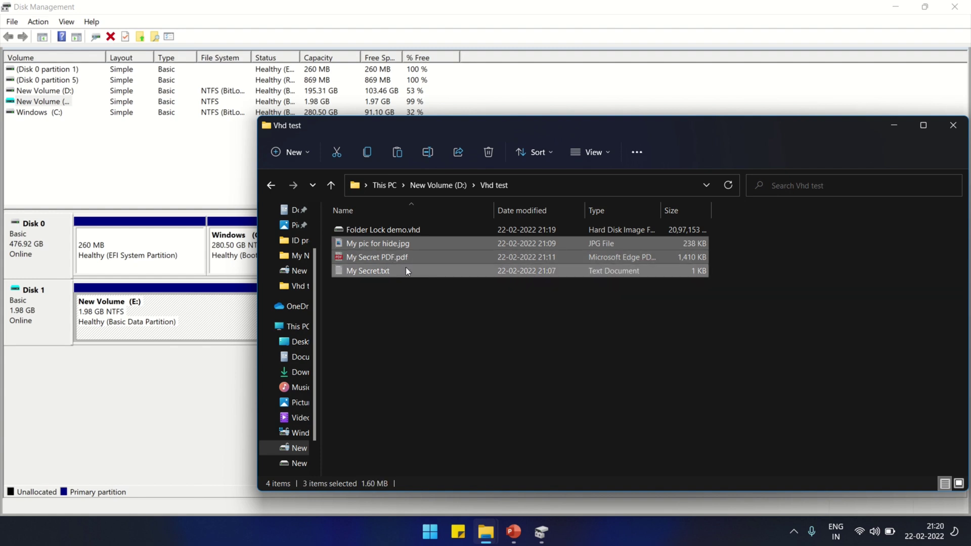
right_click(399, 268)
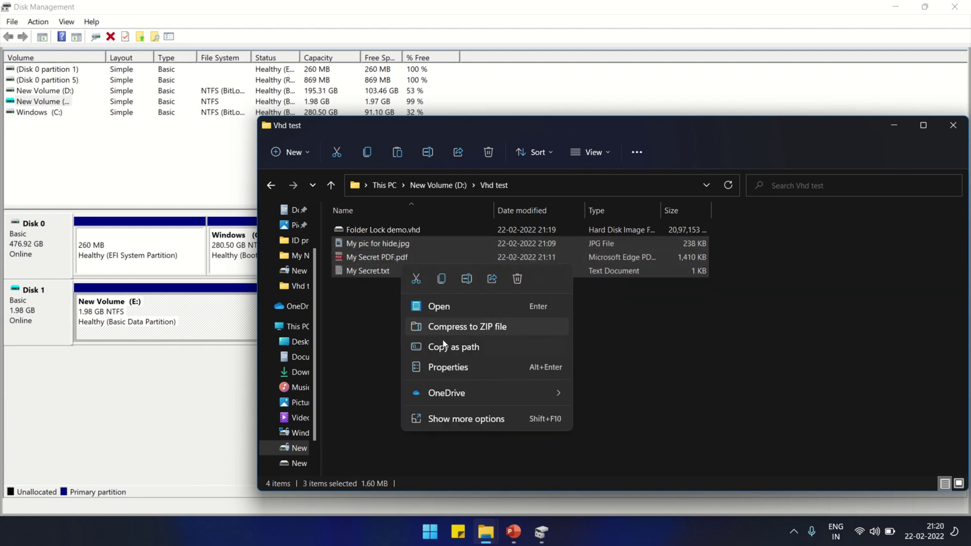
click(439, 283)
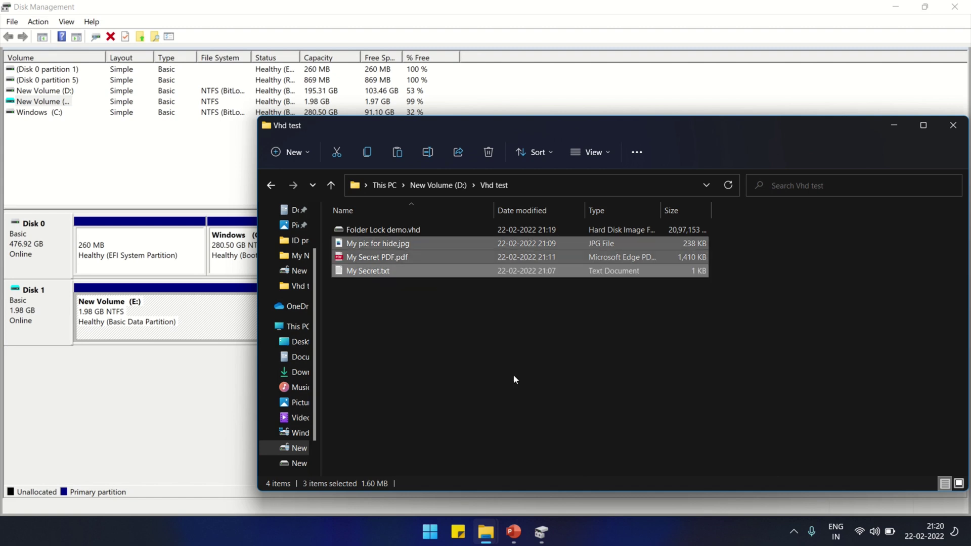
Switch to the second Explorer window and open New Volume (E:) from This PC.
mouse_move(525, 539)
click(486, 531)
click(428, 486)
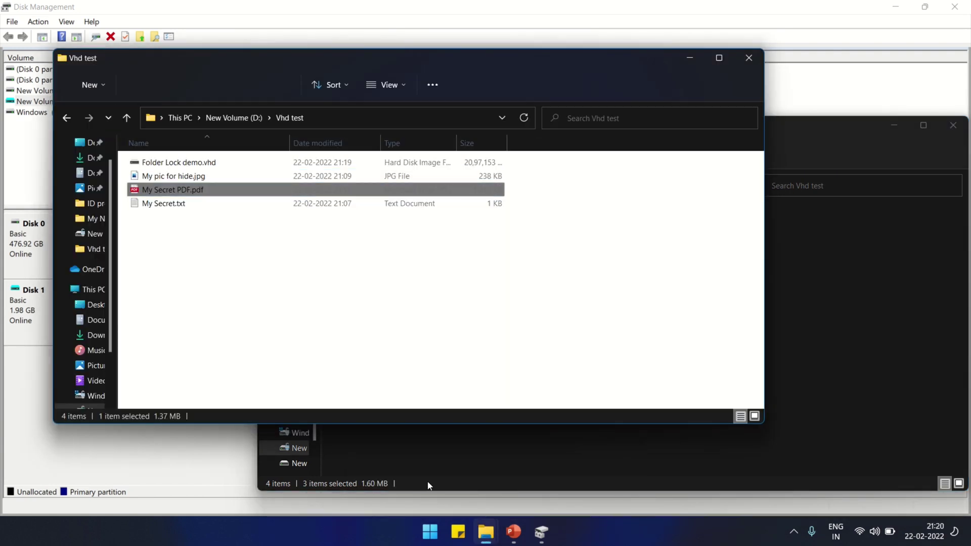
click(486, 531)
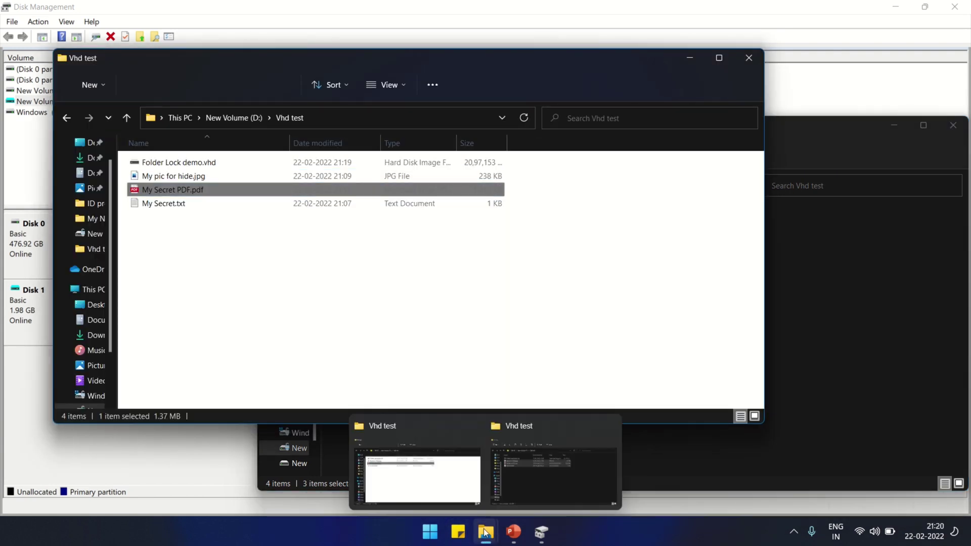
mouse_move(546, 481)
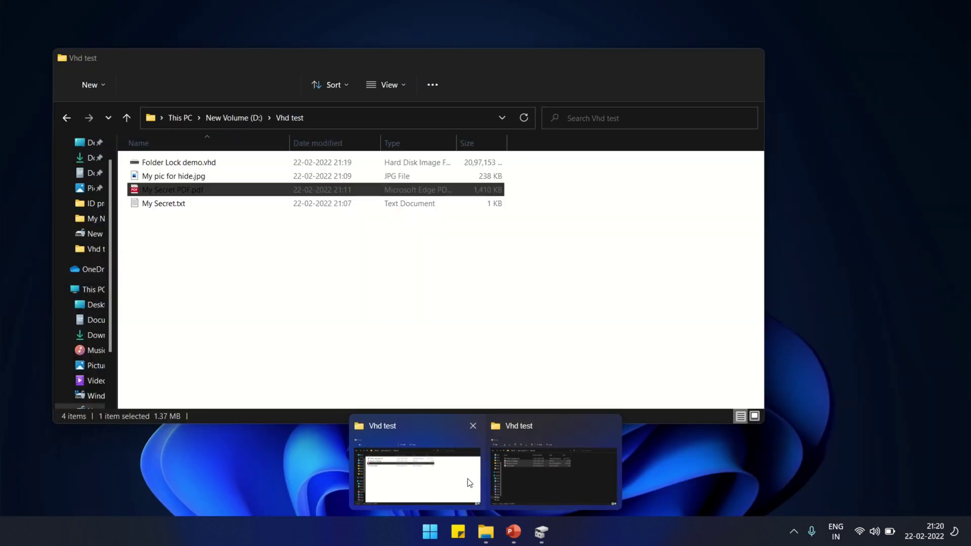
click(462, 479)
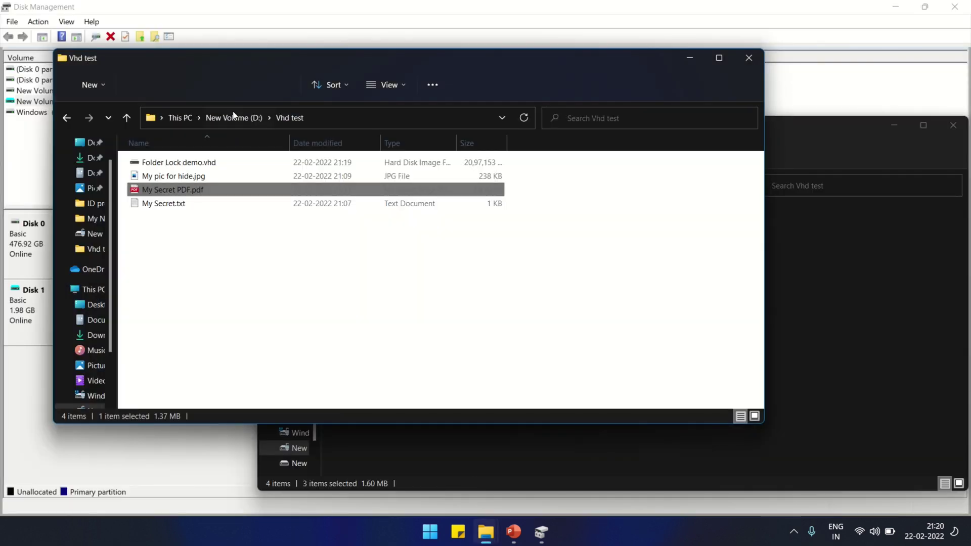
click(188, 118)
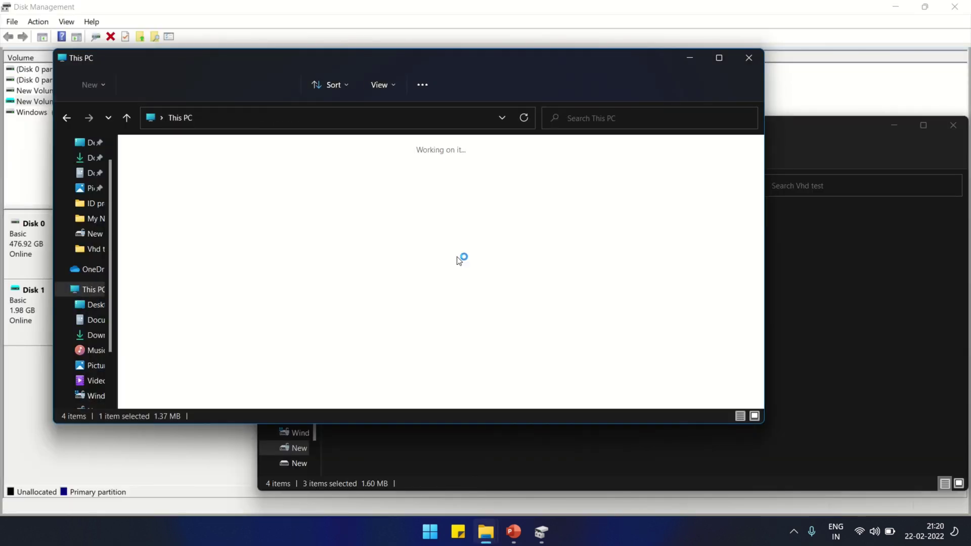
double_click(554, 278)
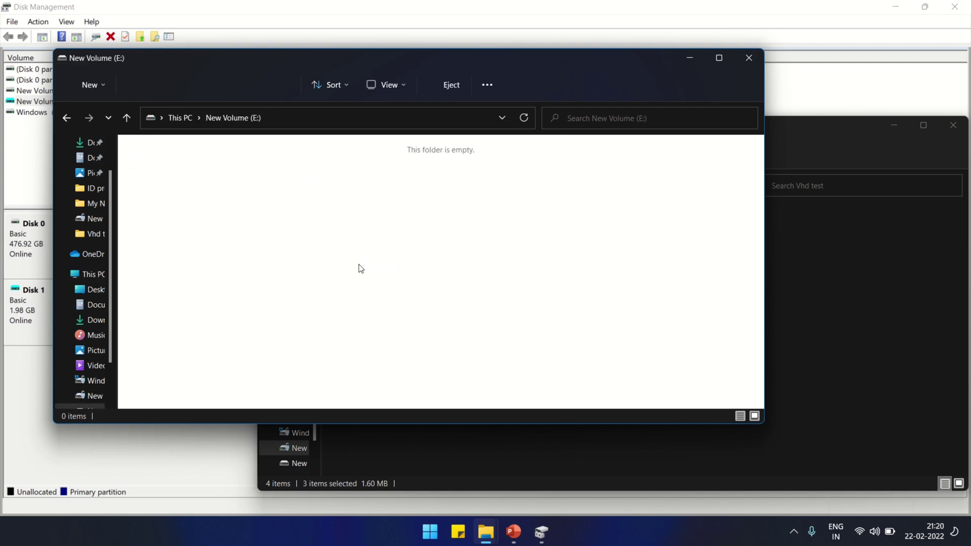
Paste the three secret files onto E: and maximize the window.
key(ctrl+v)
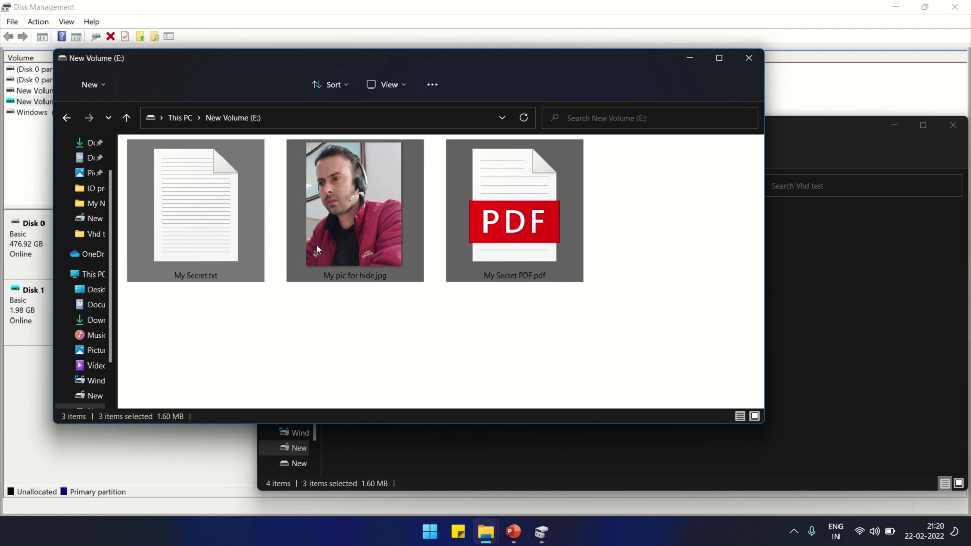
click(442, 319)
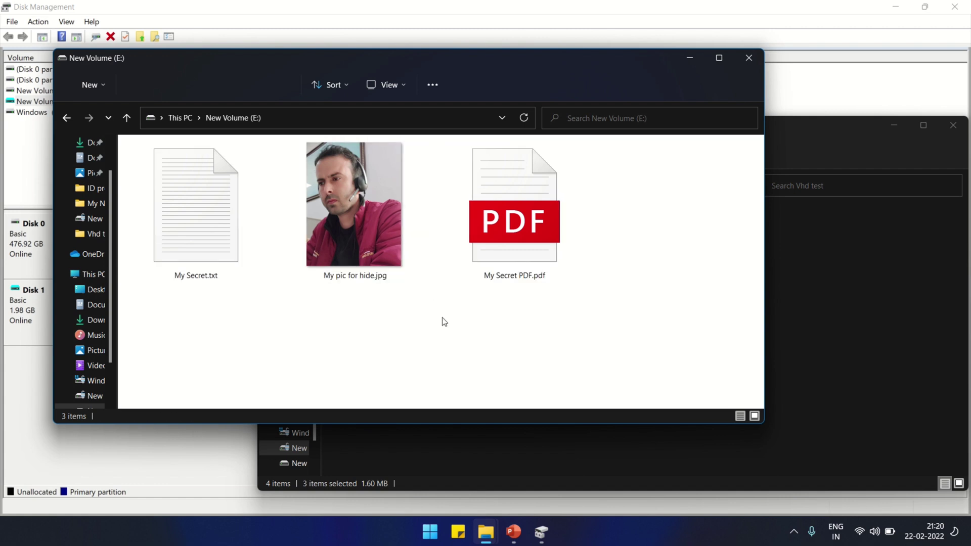
click(539, 266)
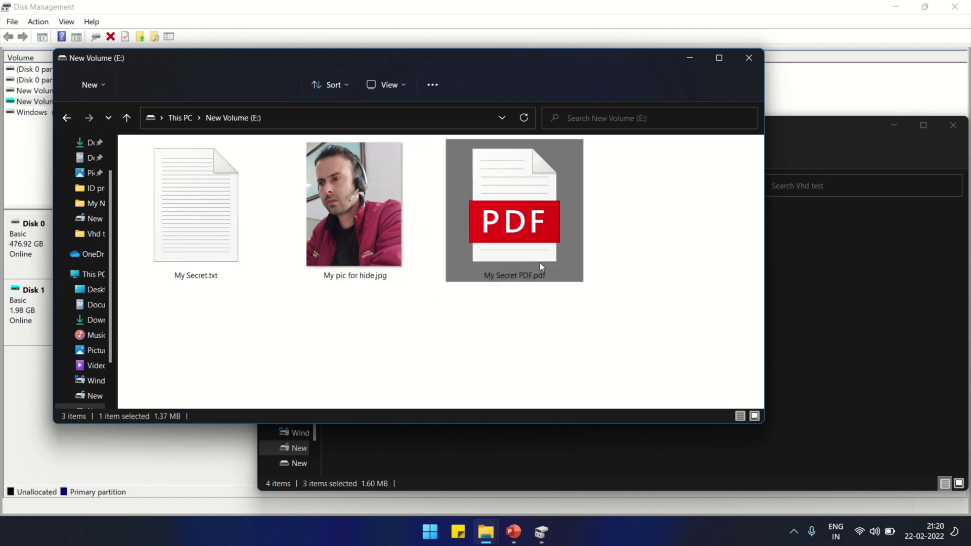
click(718, 59)
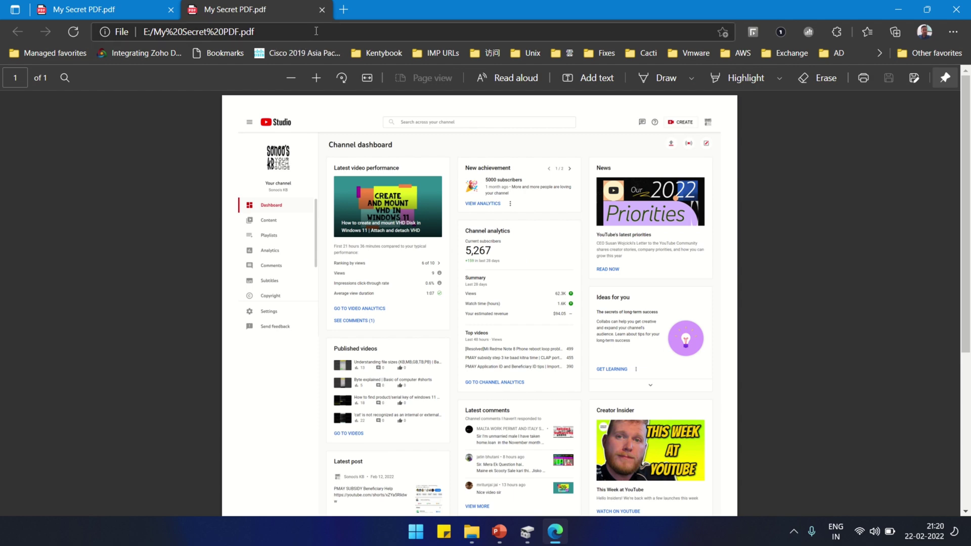
Close both PDF tabs in Edge to get back to drive E:'s files.
click(321, 9)
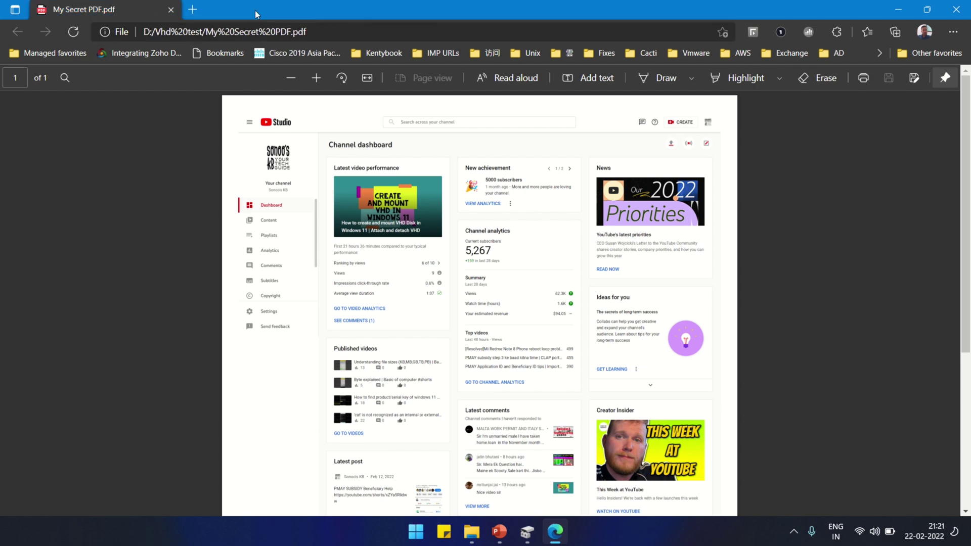
click(171, 10)
double_click(156, 182)
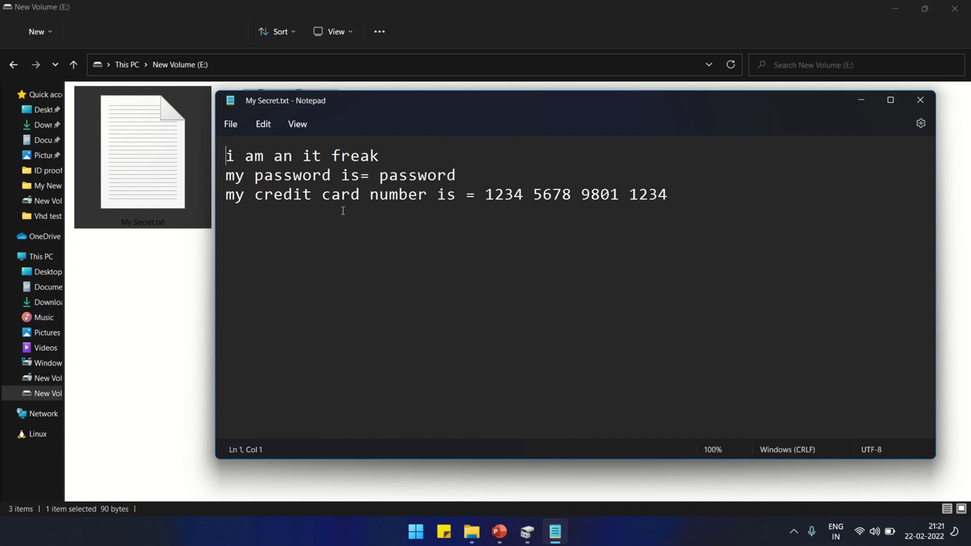
click(920, 100)
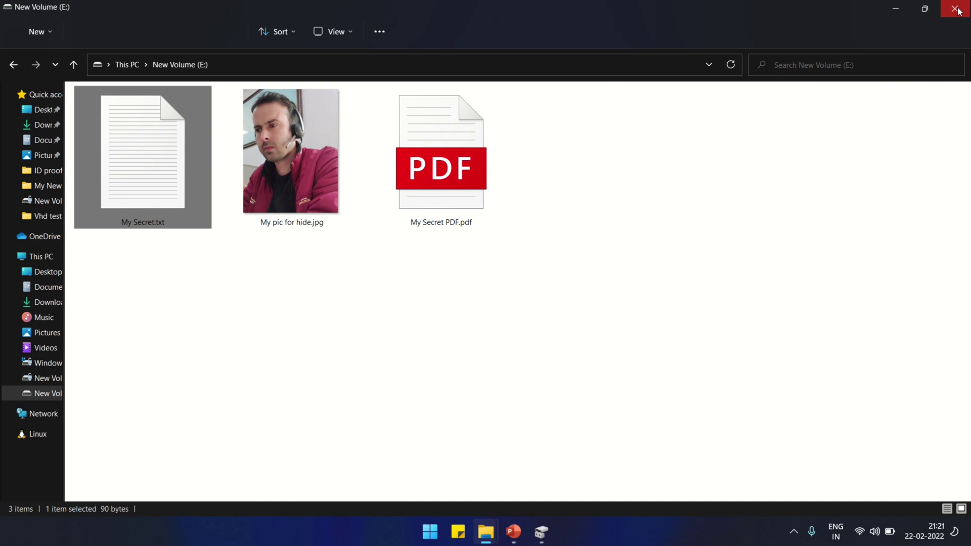
Turn on BitLocker for New Volume (E:) from the This PC drive list.
click(133, 65)
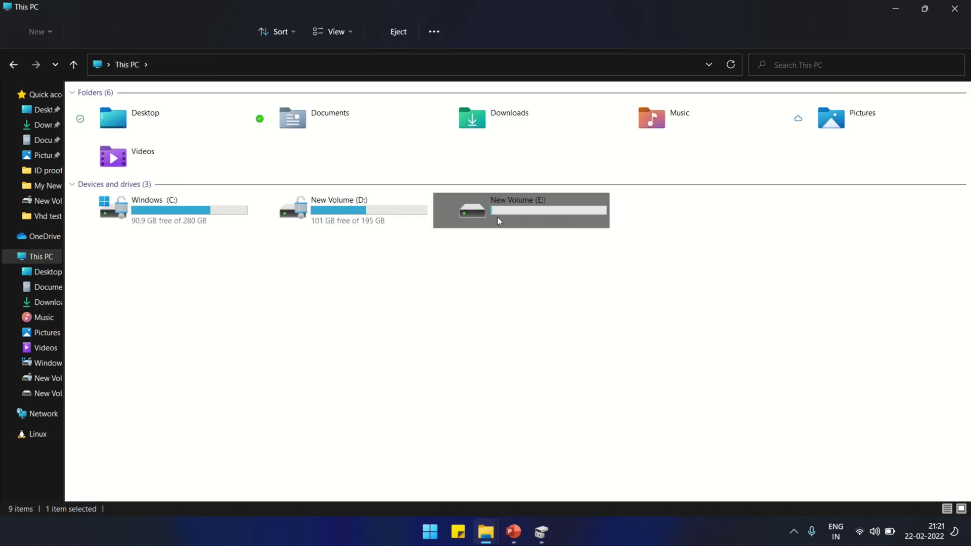
right_click(499, 221)
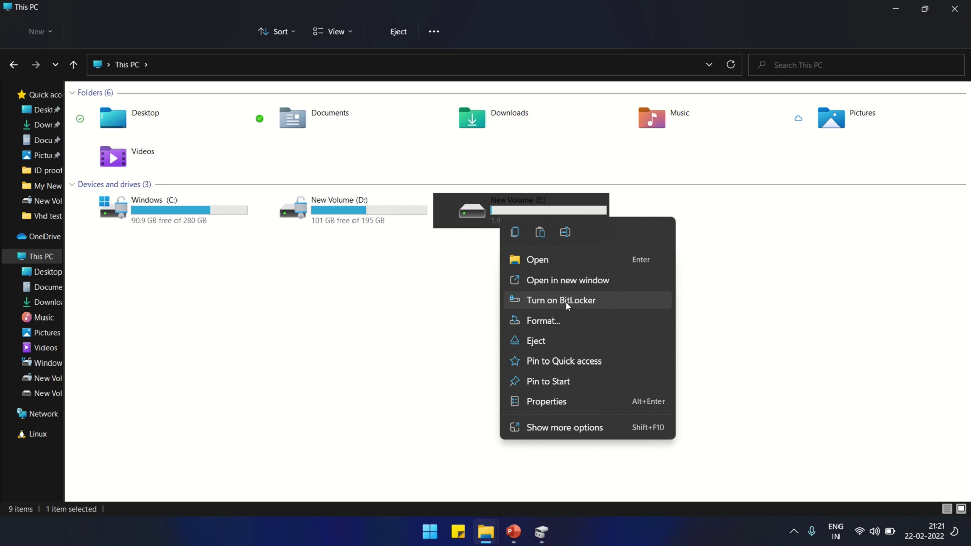
click(599, 299)
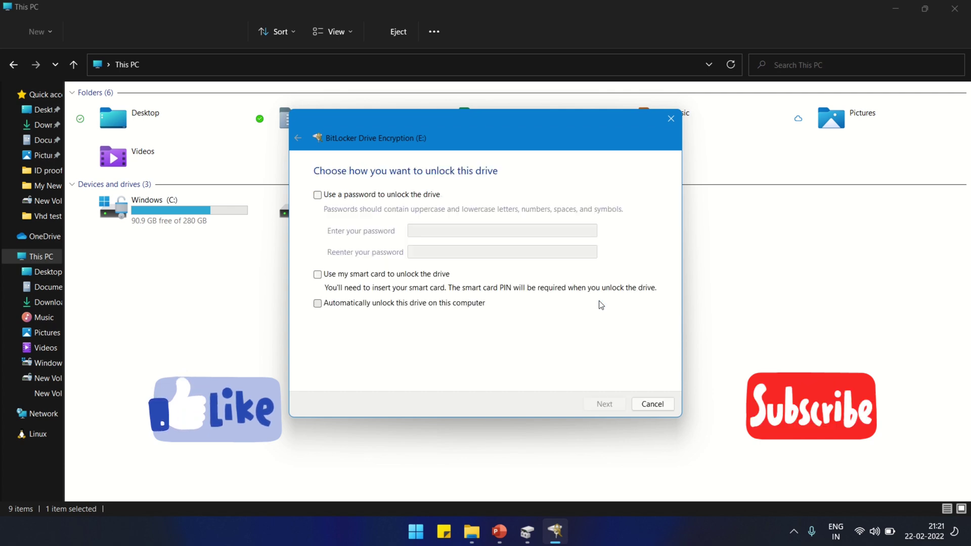
Choose password unlock for drive E:, entering the password and then confirming it.
click(364, 197)
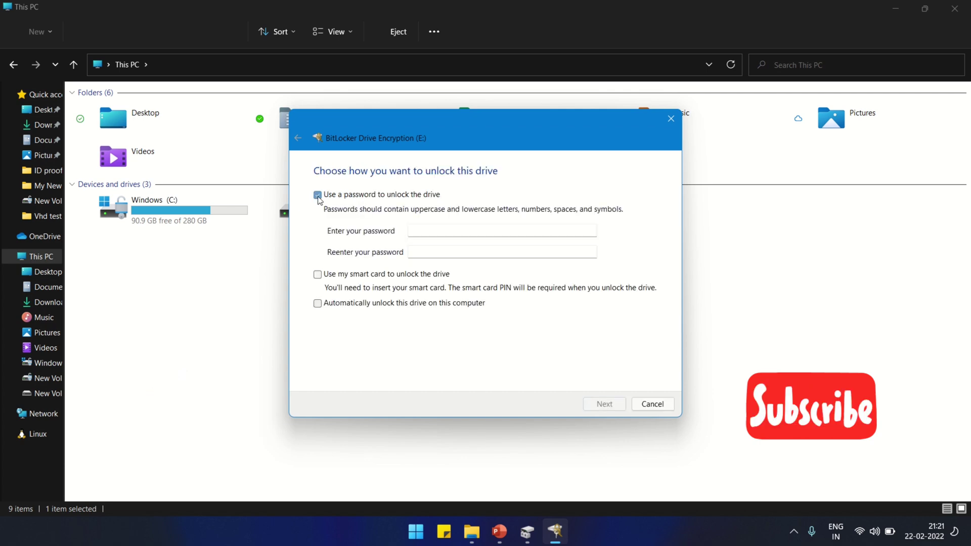
click(409, 228)
right_click(410, 228)
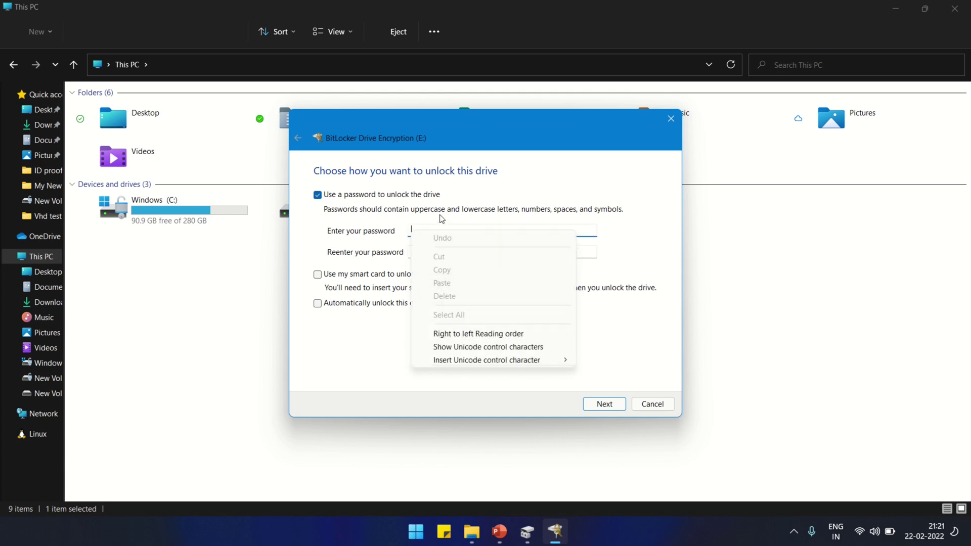
click(425, 230)
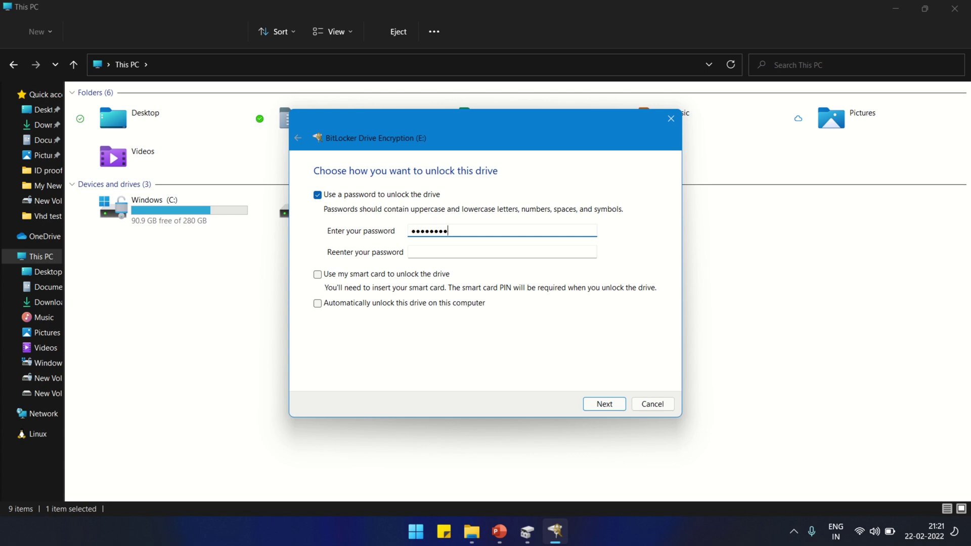
click(411, 252)
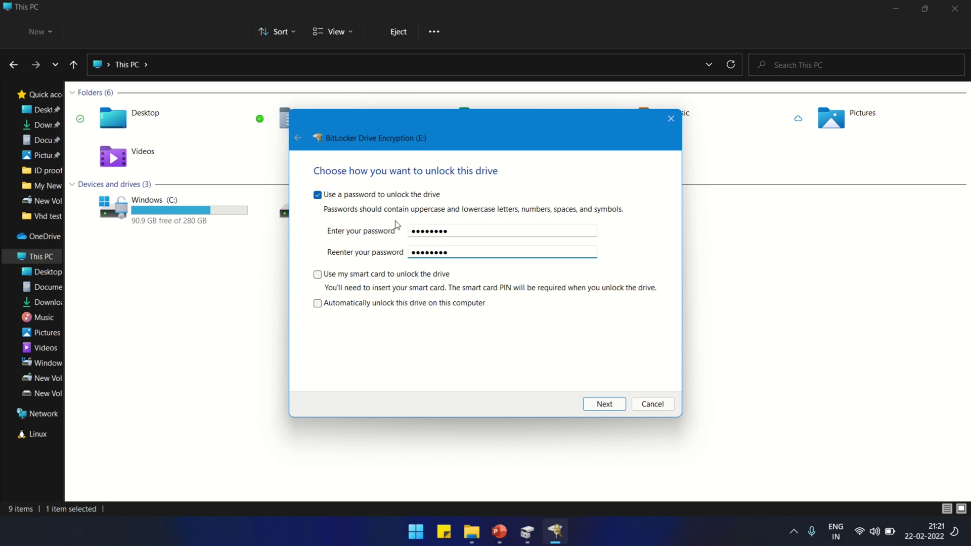
Encrypt drive E: with New encryption mode and let encryption run to completion.
click(604, 404)
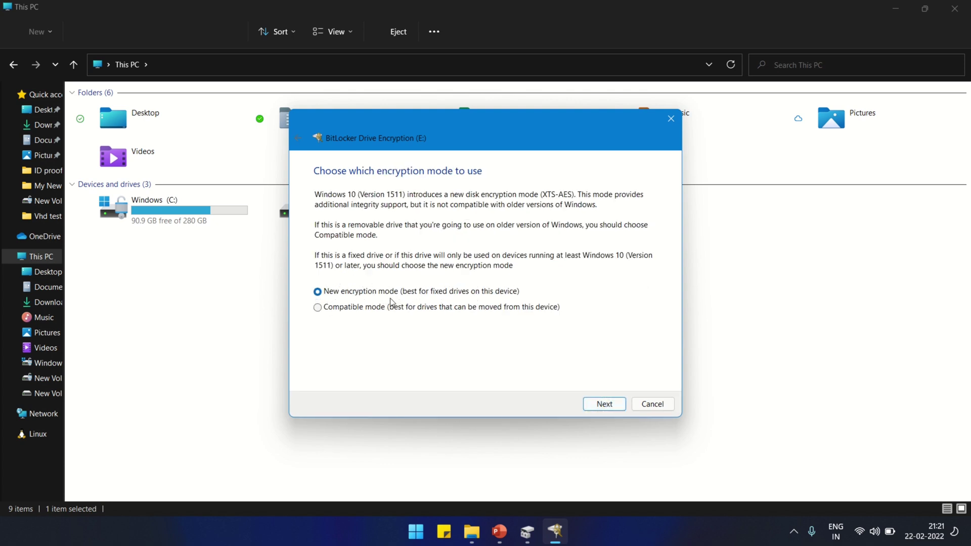
click(600, 405)
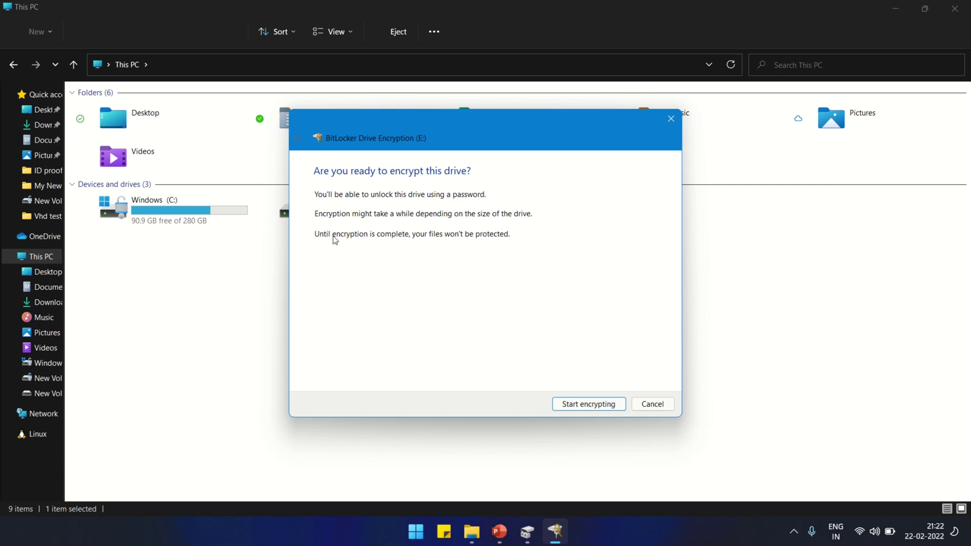
click(593, 405)
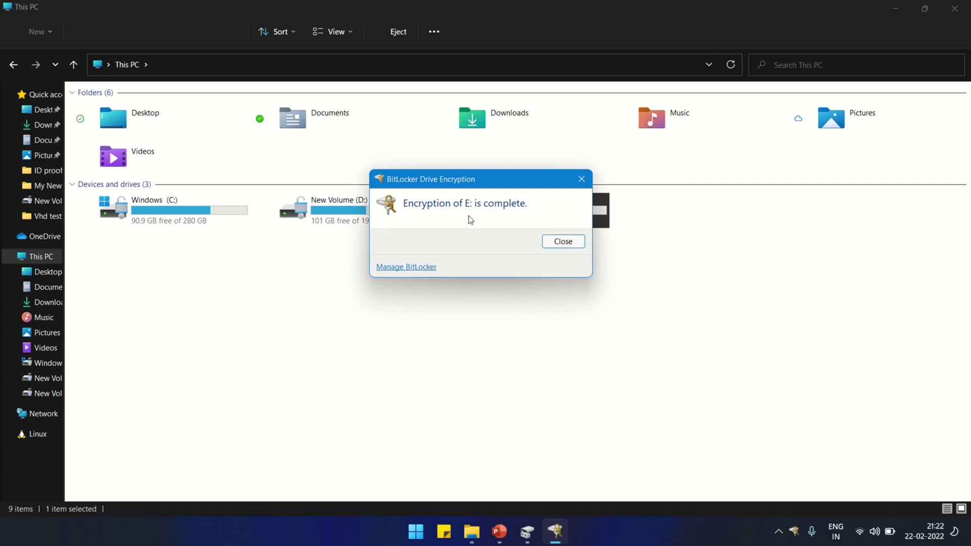
Eject New Volume (E:) from This PC, then check the disks in Disk Management and close it.
click(550, 242)
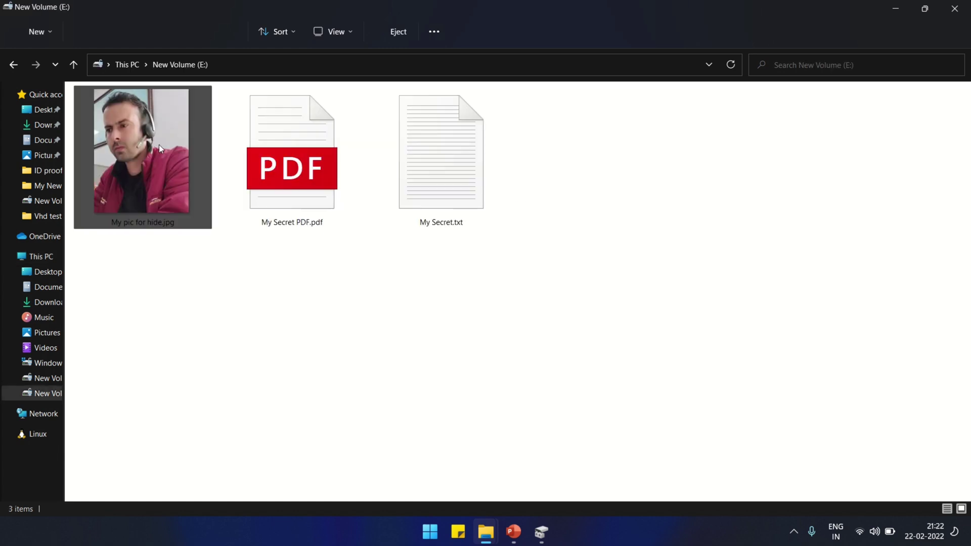
click(14, 65)
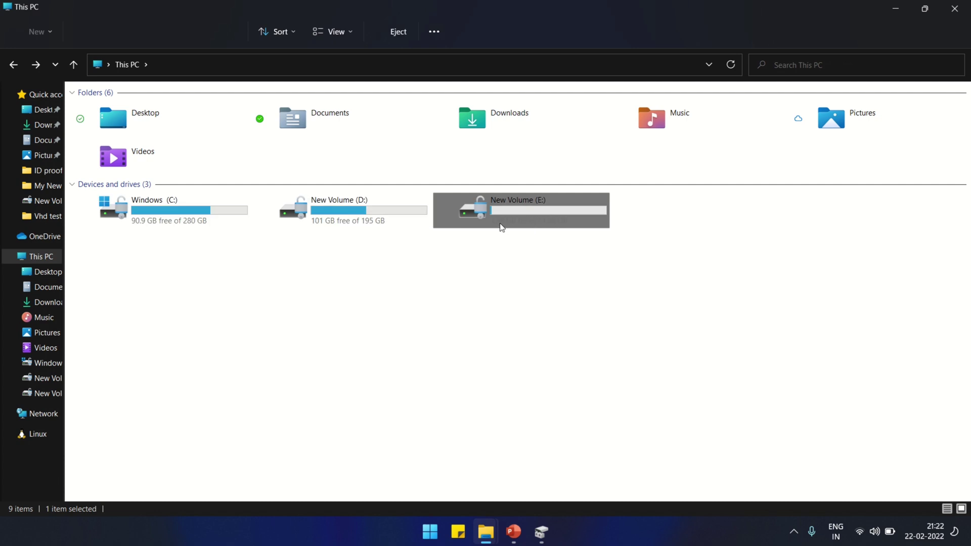
right_click(494, 220)
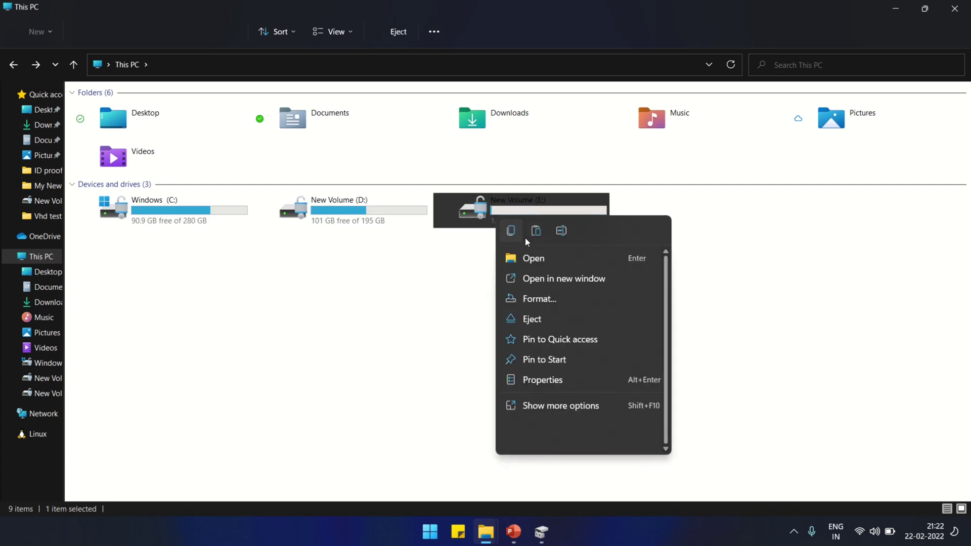
click(532, 319)
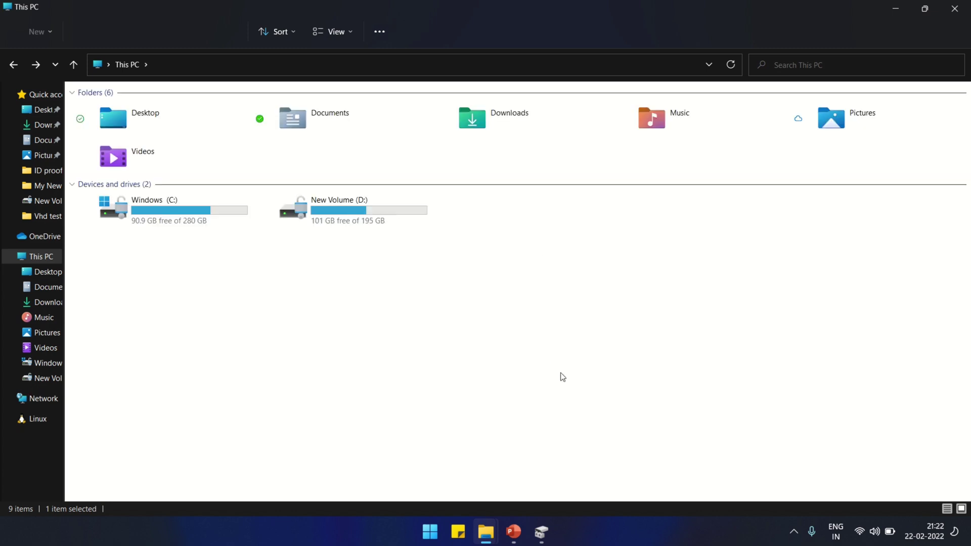
click(540, 531)
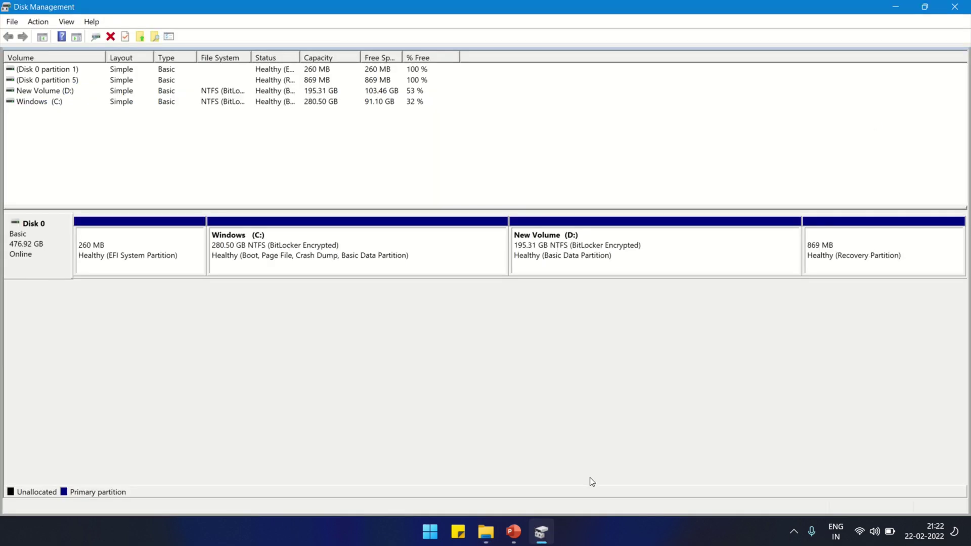
click(954, 7)
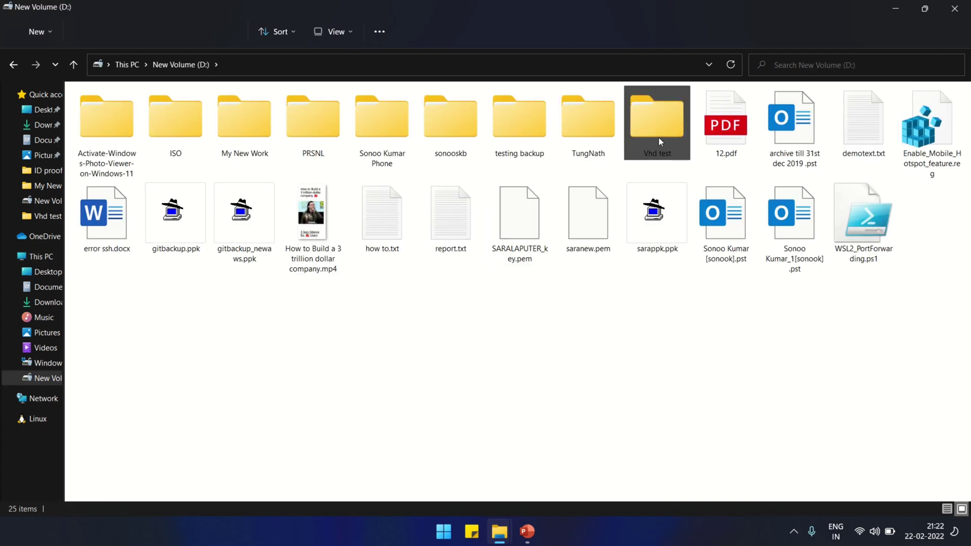
Open the Vhd test folder on D: and select Folder Lock demo.vhd to mount it.
double_click(658, 138)
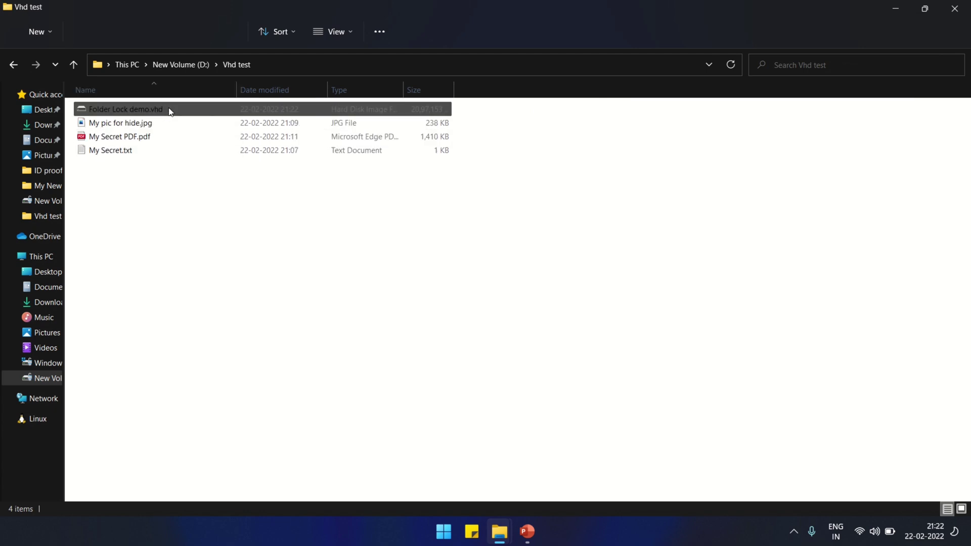
mouse_move(153, 113)
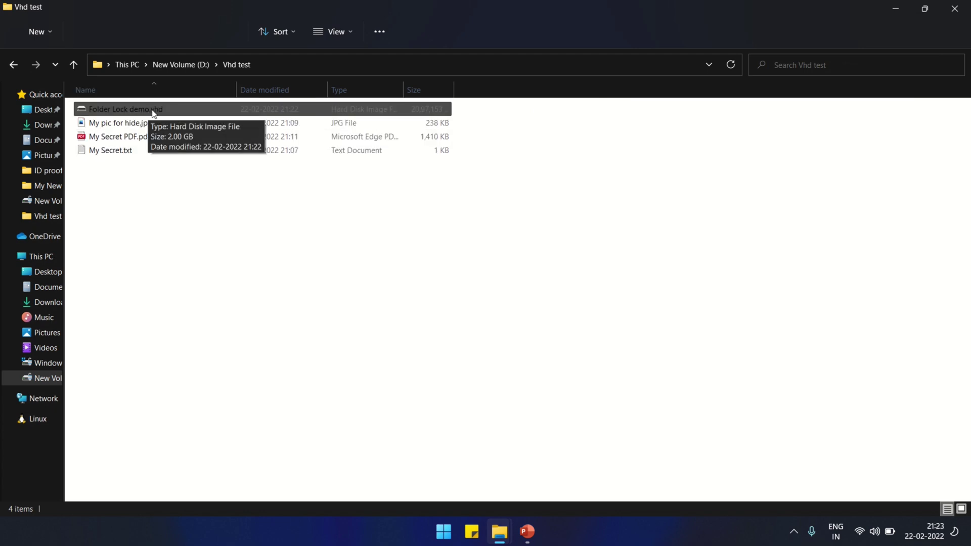
click(153, 112)
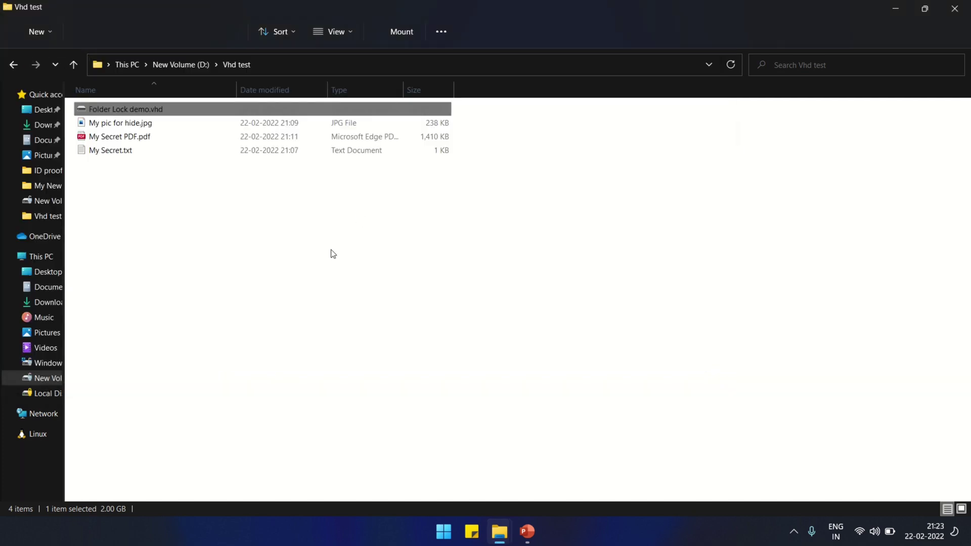
From This PC, open the locked Local Disk (E:) and unlock it with its BitLocker password.
click(140, 64)
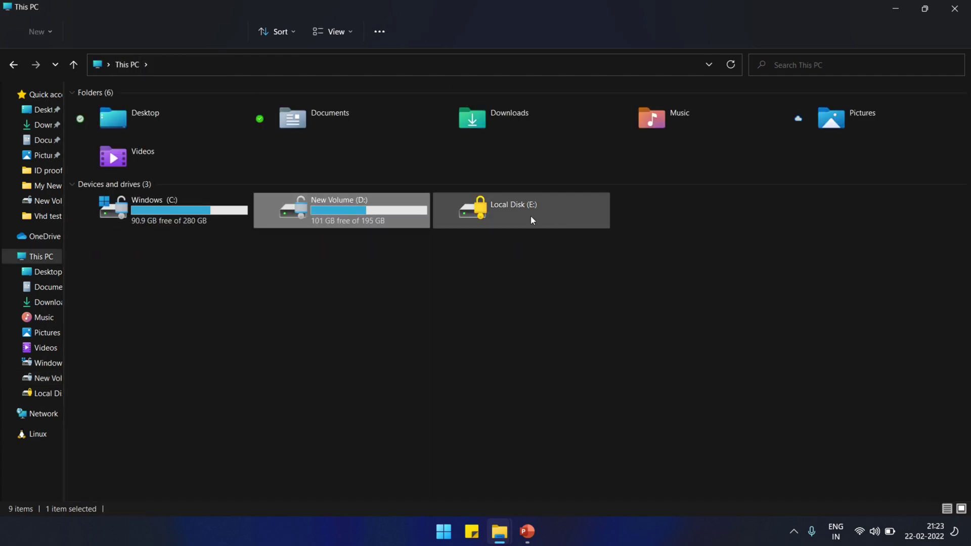
double_click(532, 219)
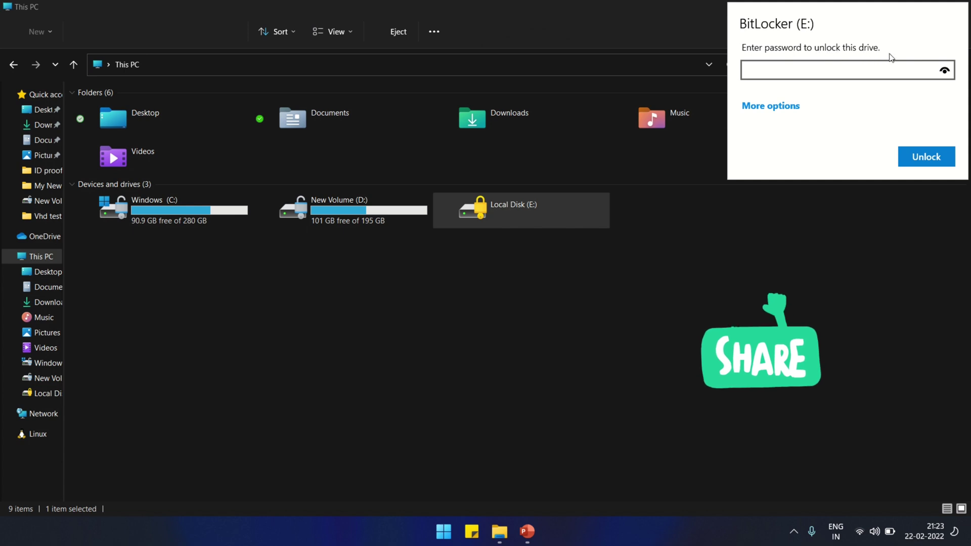
click(772, 69)
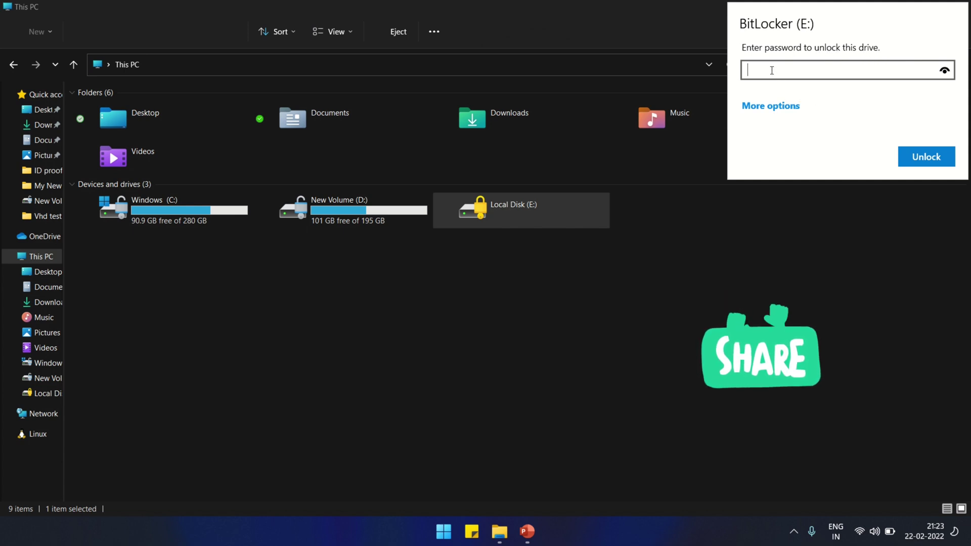
text(•)
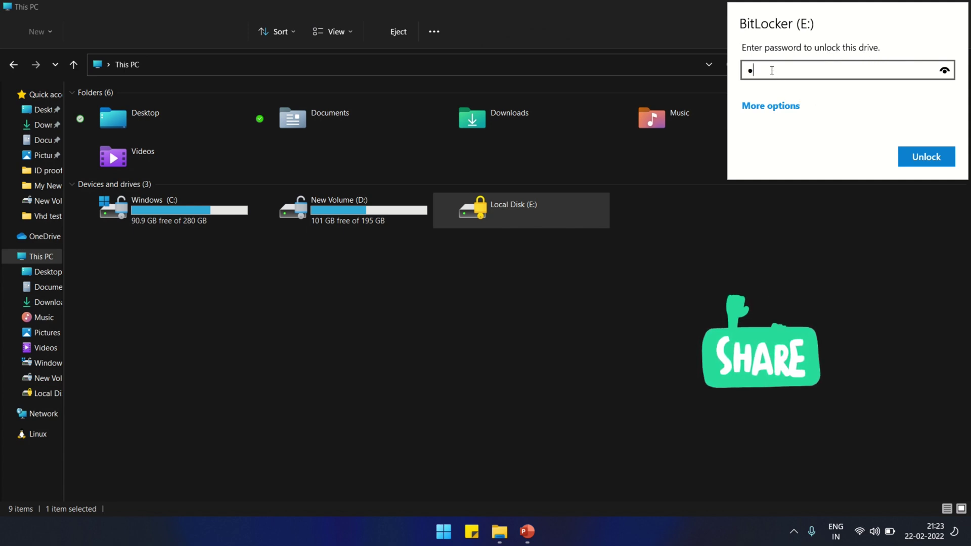
text(•)
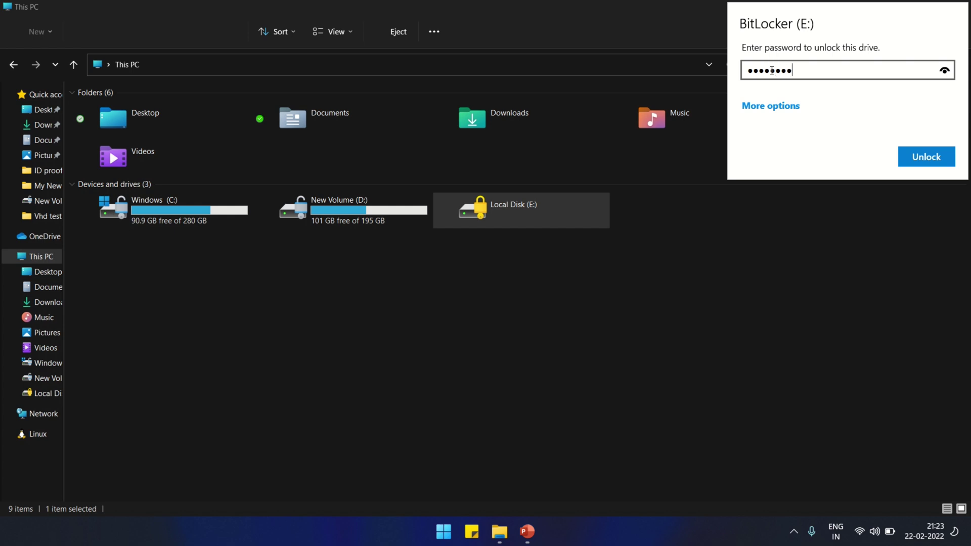
key(Return)
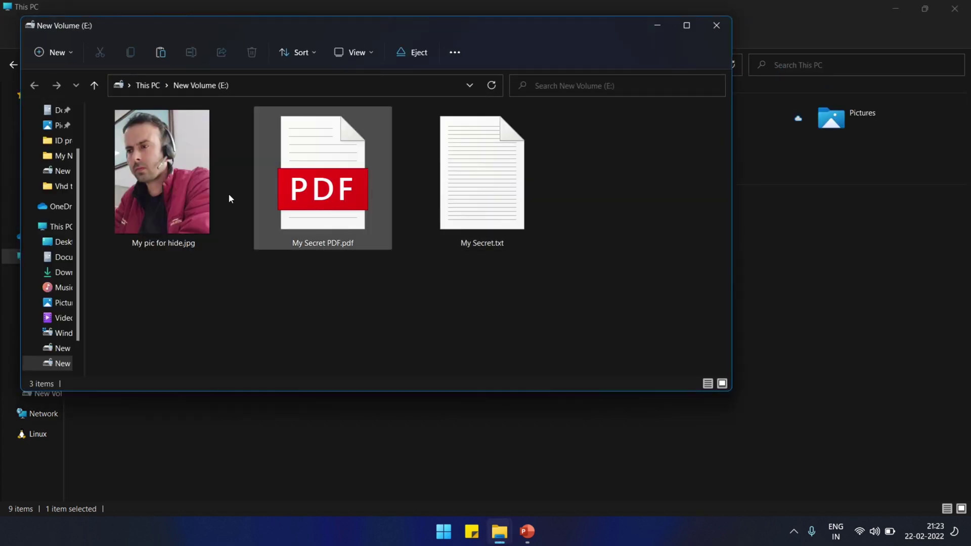
Reopen New Volume (E:) to view its three secret files, then return to This PC.
click(716, 25)
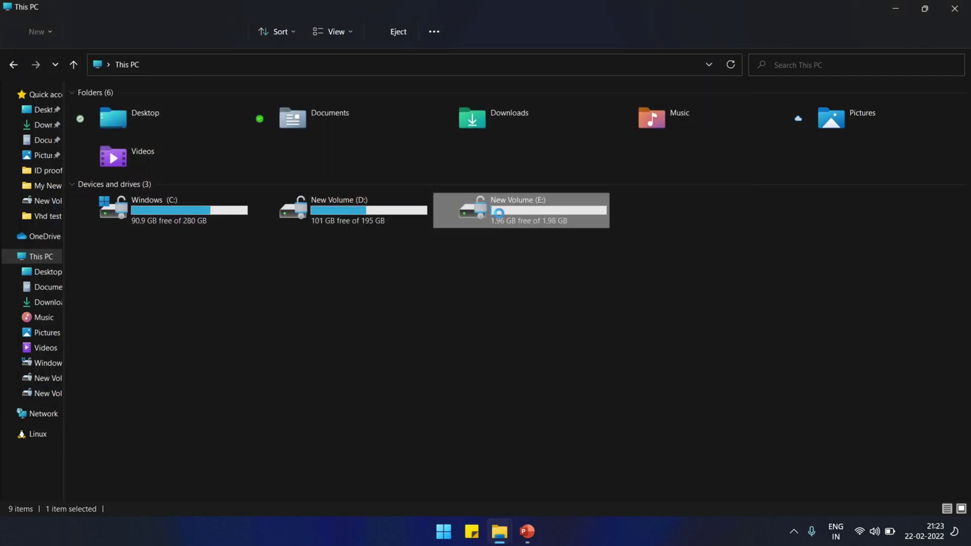
double_click(500, 217)
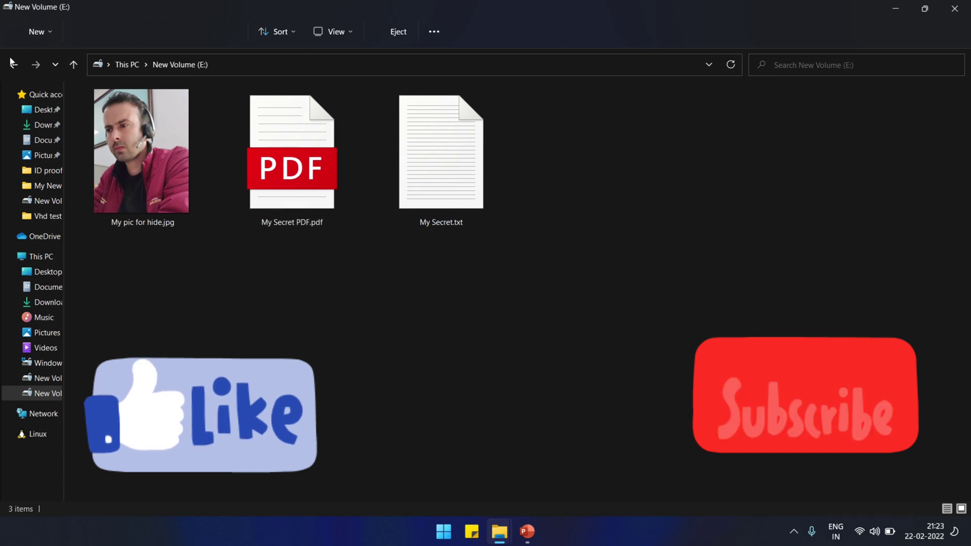
click(73, 66)
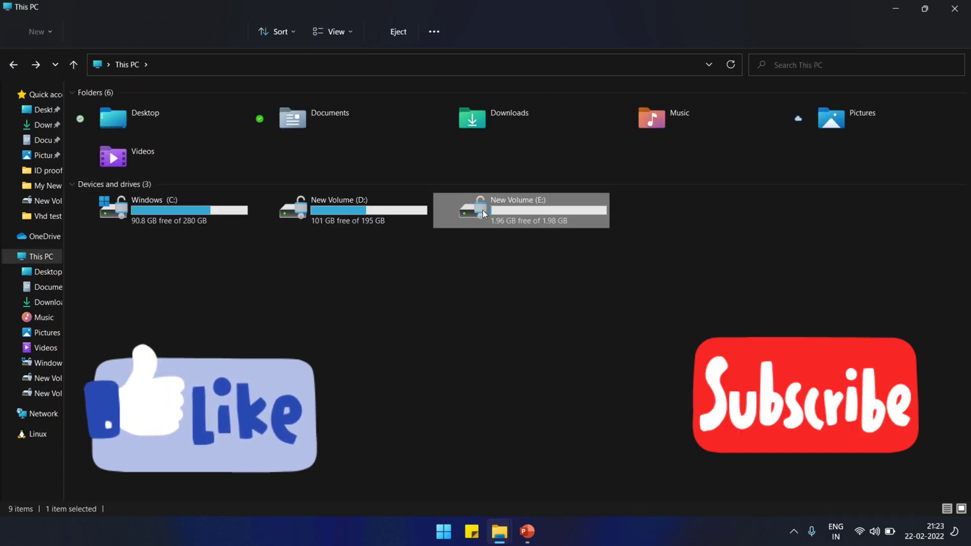
Launch Disk Management from the Win+X menu and maximize it.
right_click(484, 214)
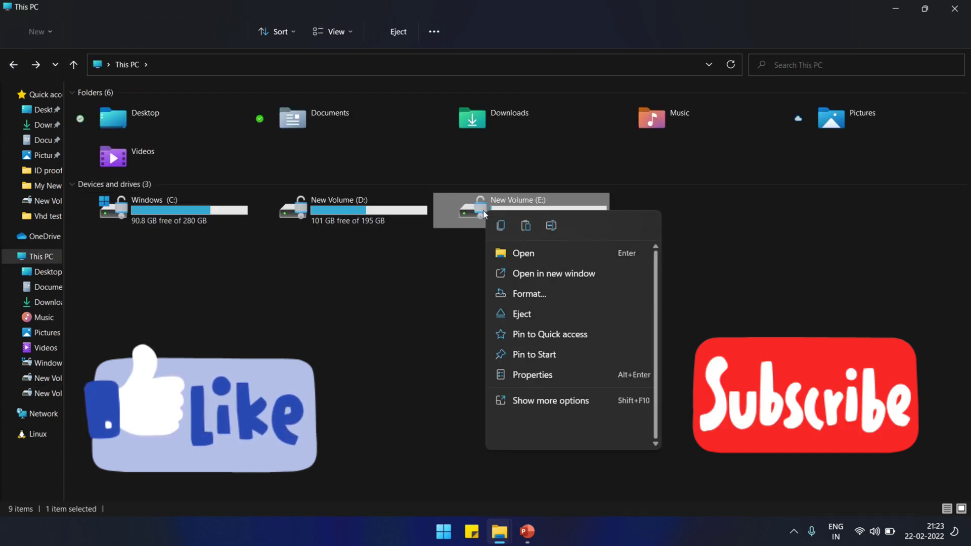
right_click(444, 535)
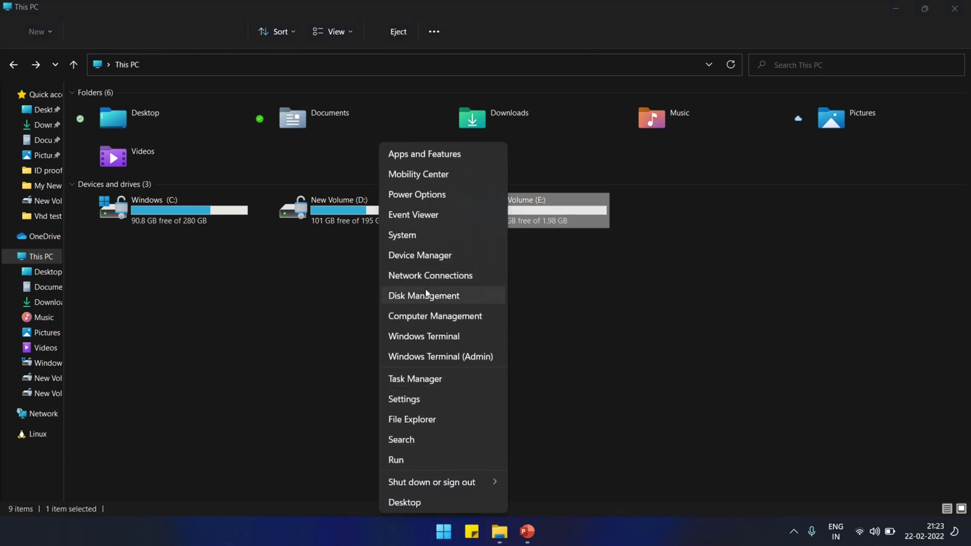
click(428, 295)
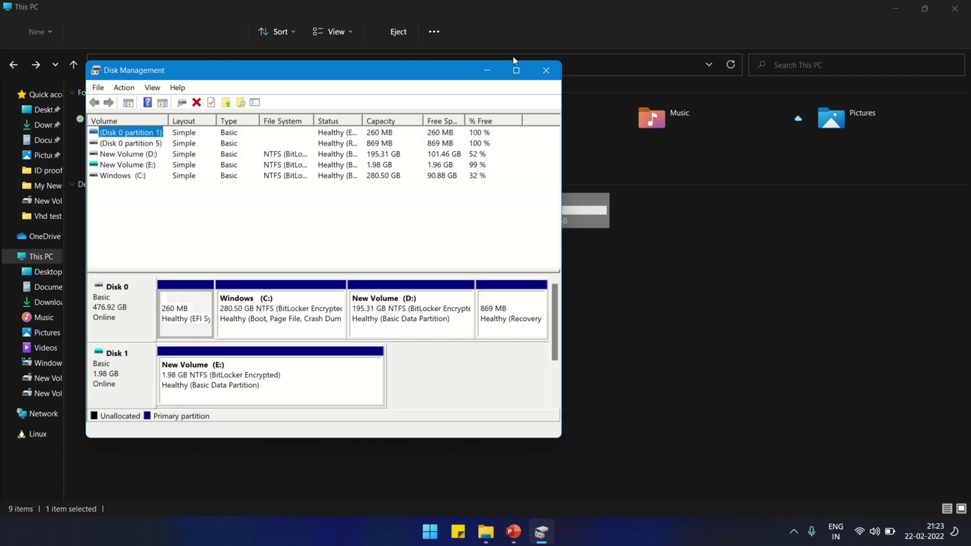
click(517, 70)
Detach the Disk 1 virtual disk (Folder Lock demo.vhd) and confirm.
click(33, 303)
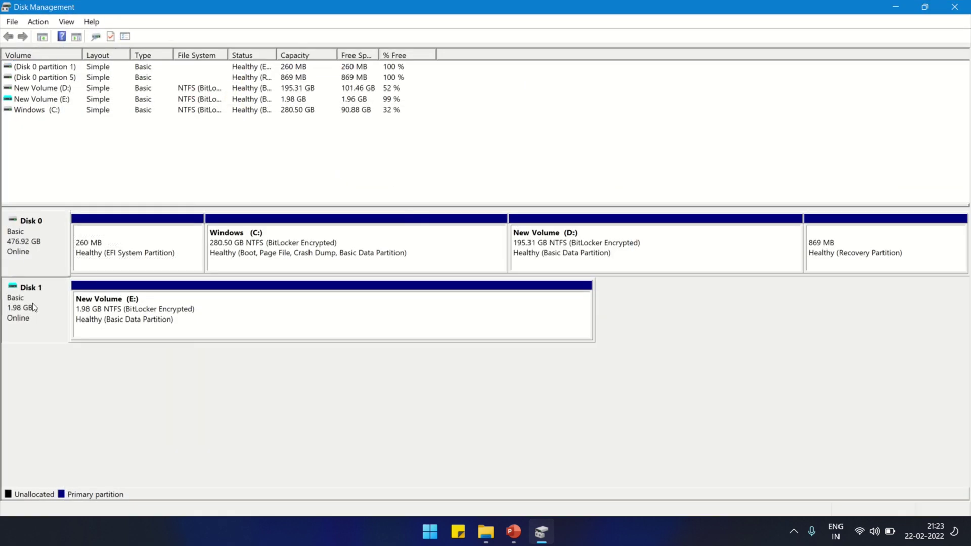
right_click(33, 302)
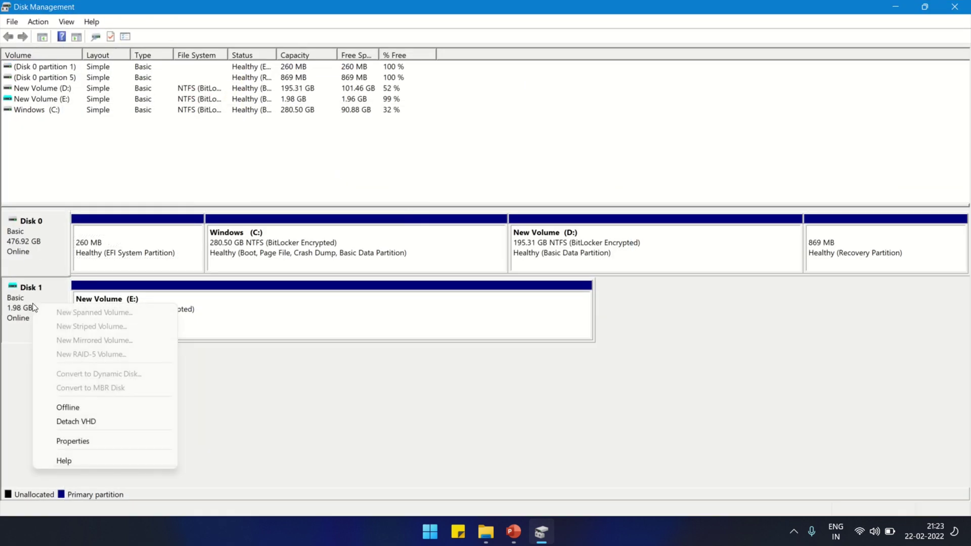
click(93, 422)
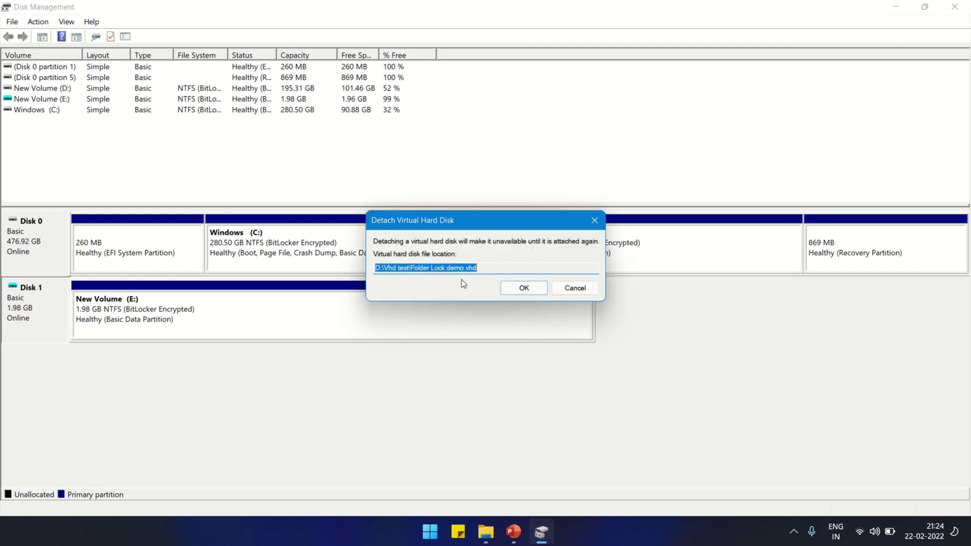
drag(411, 270, 479, 277)
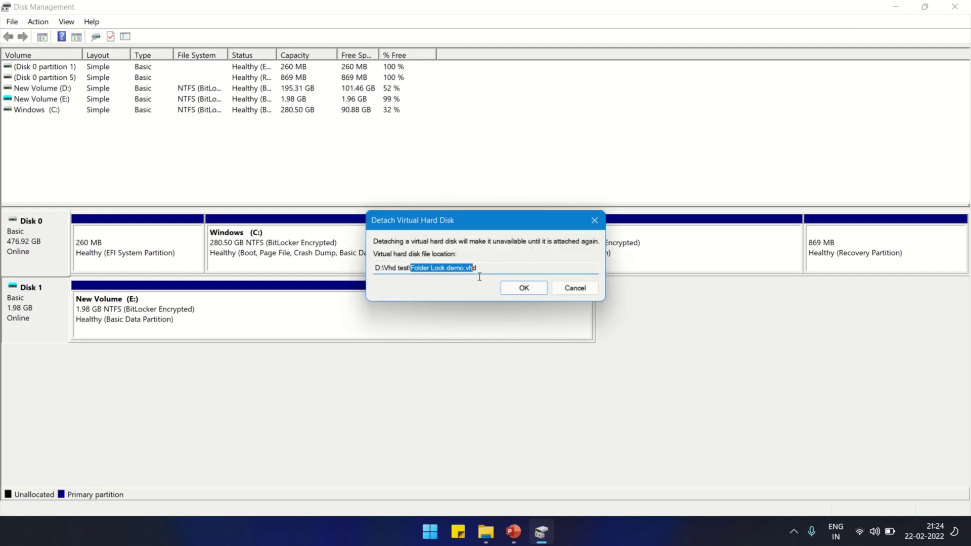
click(521, 287)
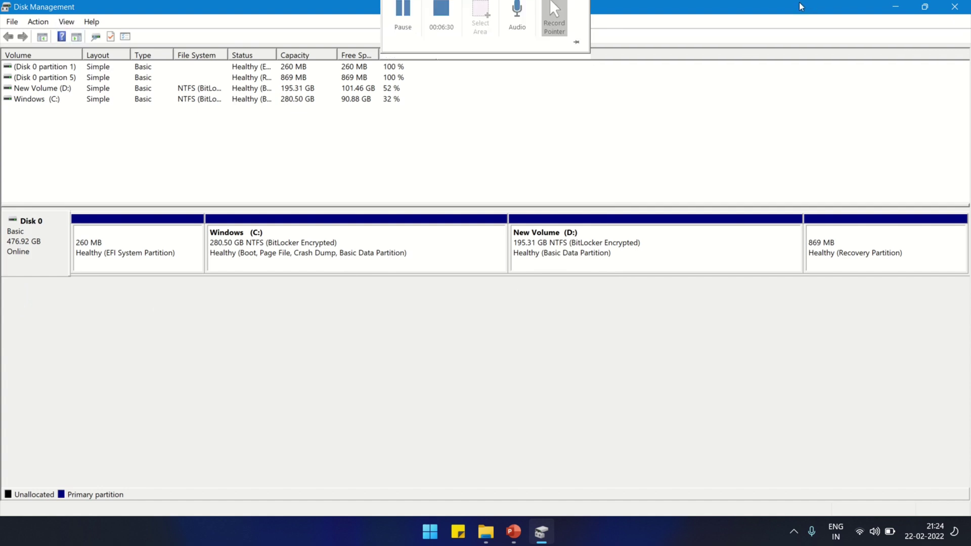
Attach D:\Vhd test\Folder Lock demo.vhd via Action > Attach VHD in Disk Management.
click(895, 6)
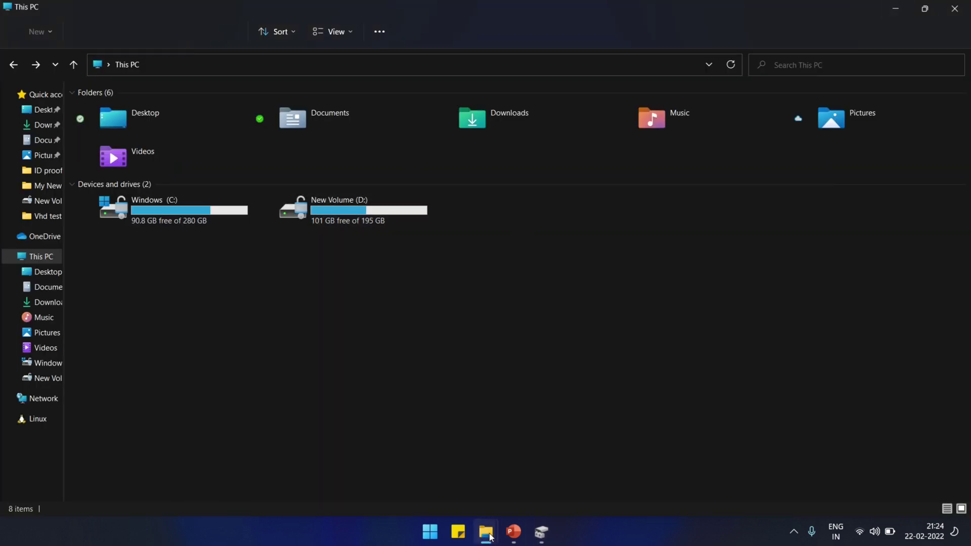
click(541, 533)
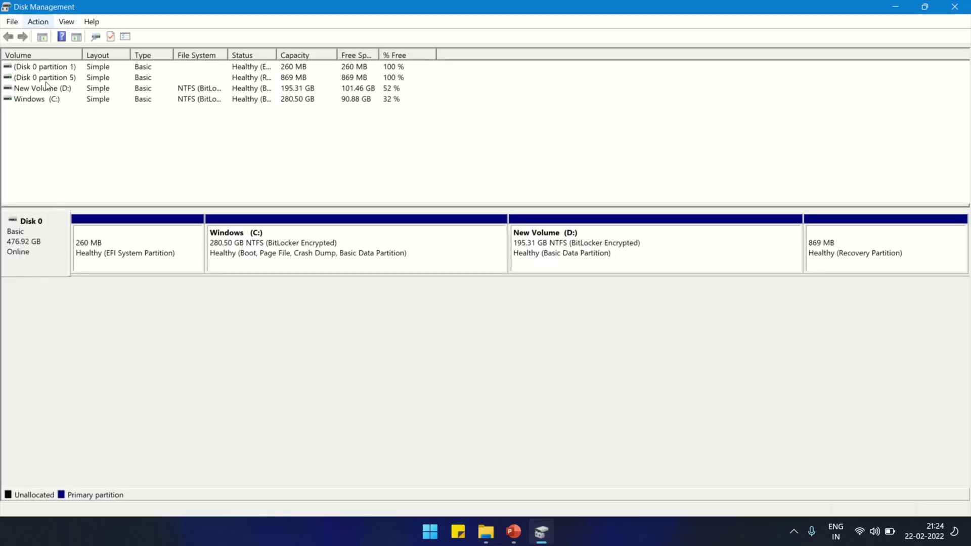
click(40, 22)
click(75, 79)
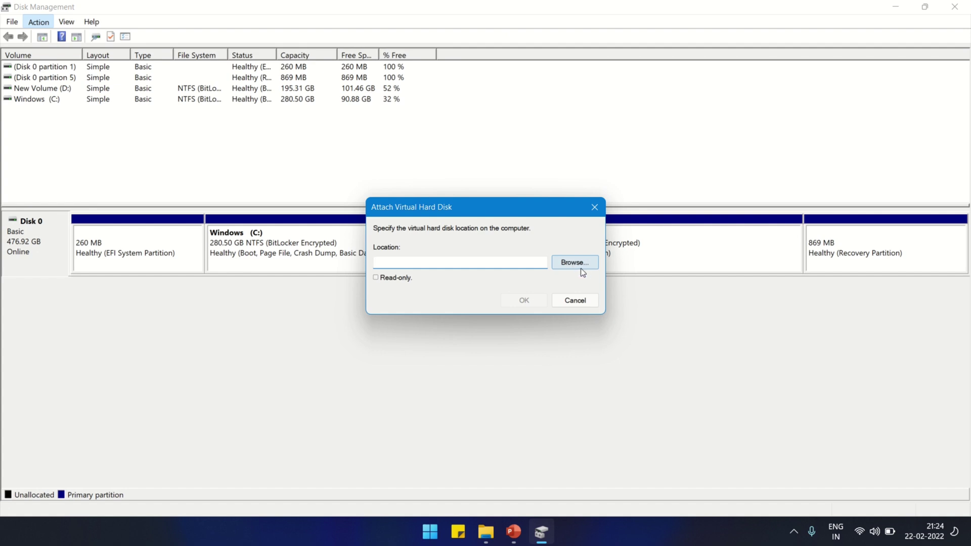
click(579, 265)
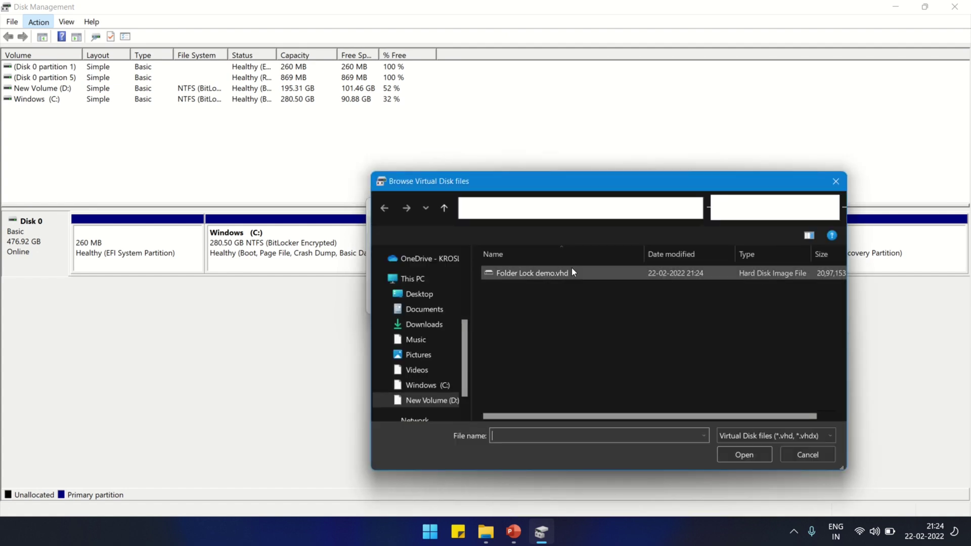
click(536, 274)
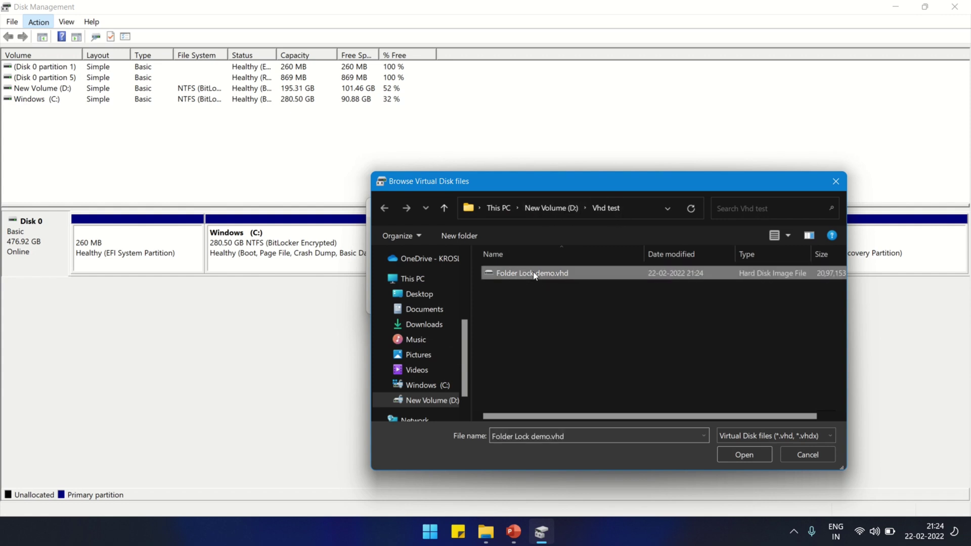
click(745, 454)
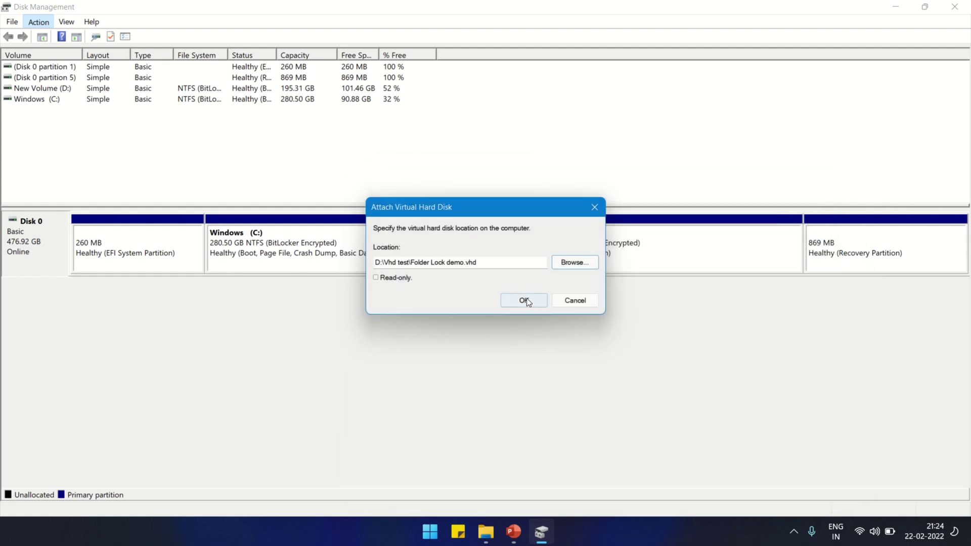
click(524, 300)
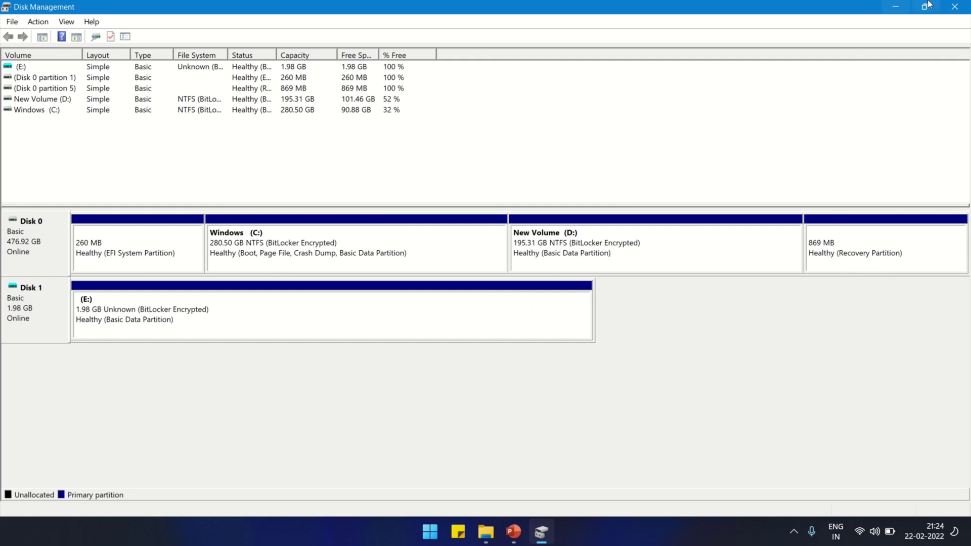
Close Disk Management and unlock Local Disk (E:) by entering its BitLocker password.
click(953, 8)
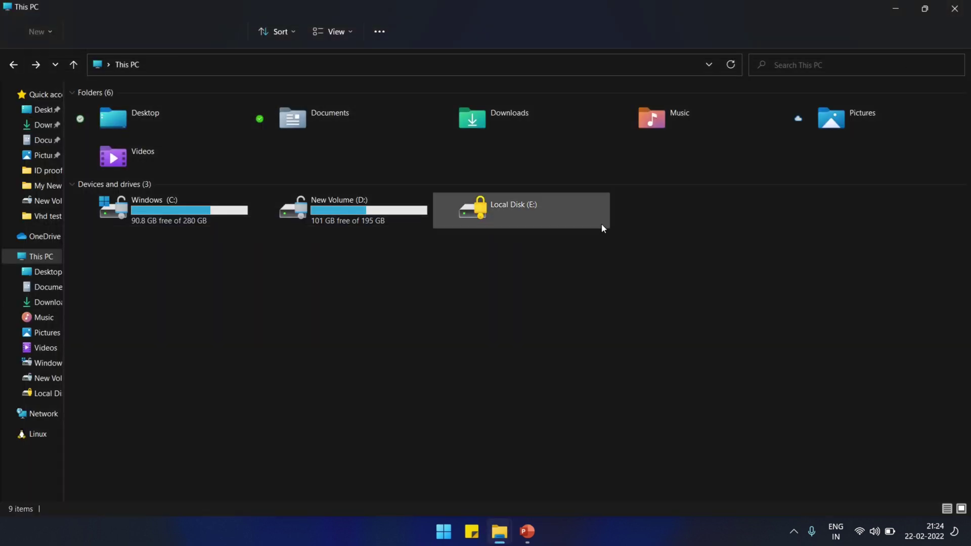
double_click(515, 221)
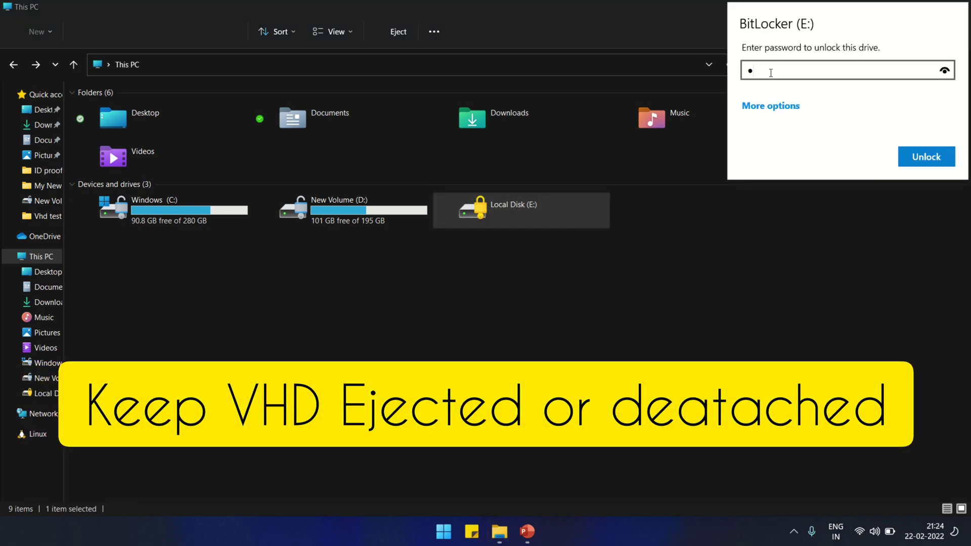
text(••••••••••)
key(Return)
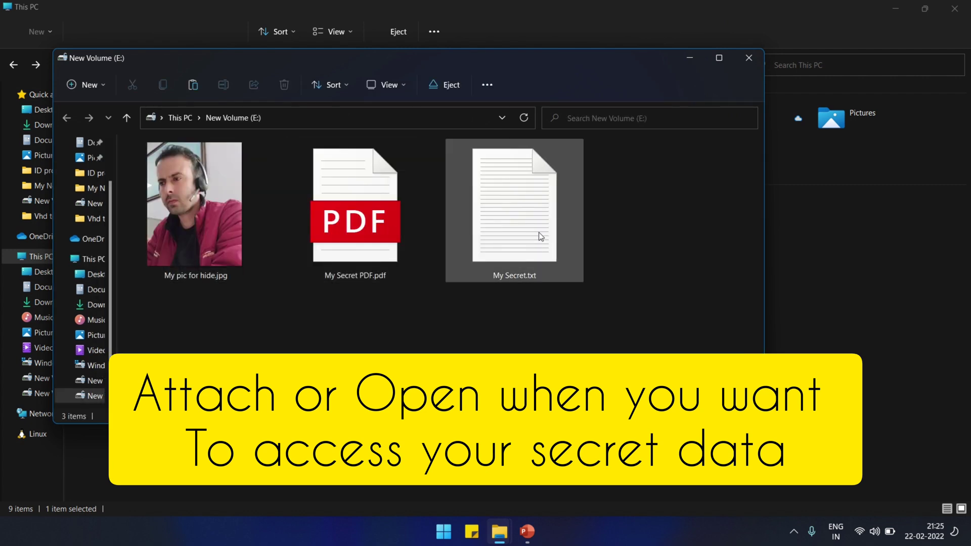
Read My Secret.txt on New Volume (E:), then close it and the drive window.
double_click(540, 237)
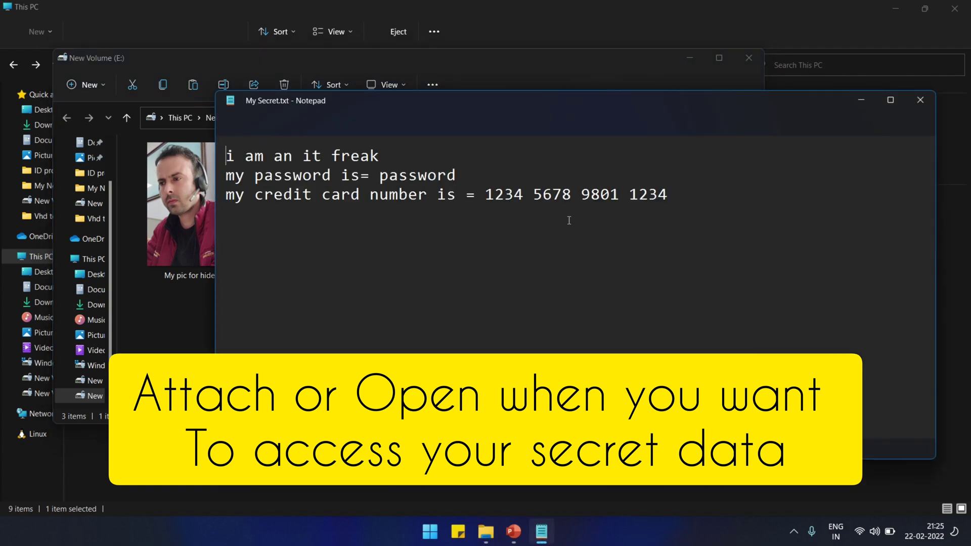
click(919, 100)
click(749, 58)
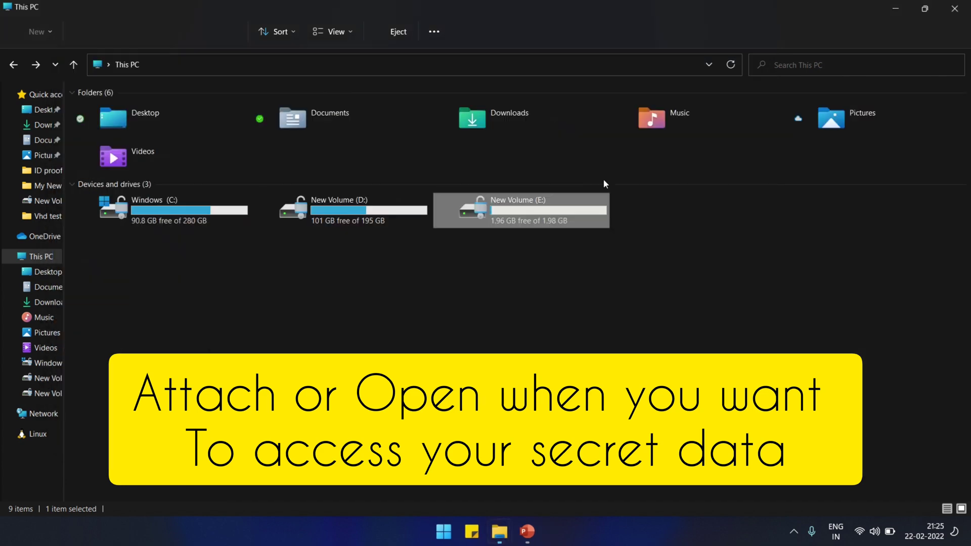
right_click(506, 208)
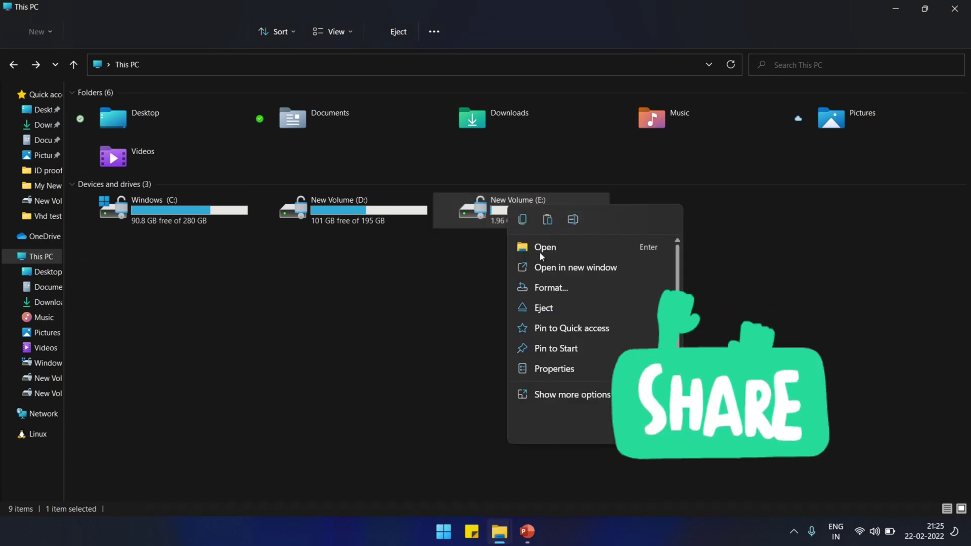